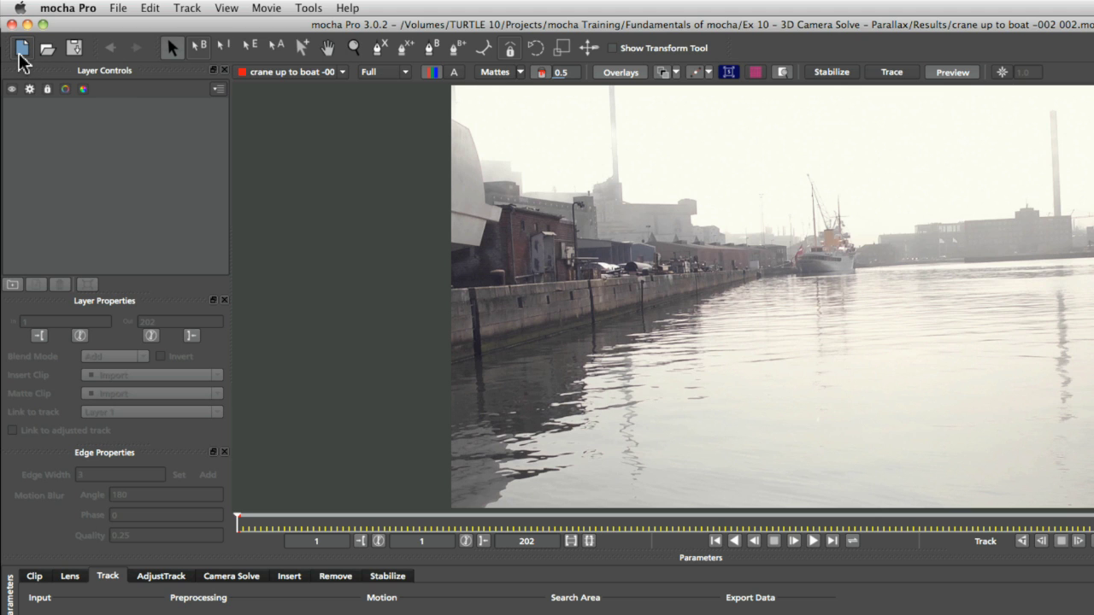
Save the project and shift the footage slightly within the viewer using the Pan tool.
left_click(74, 53)
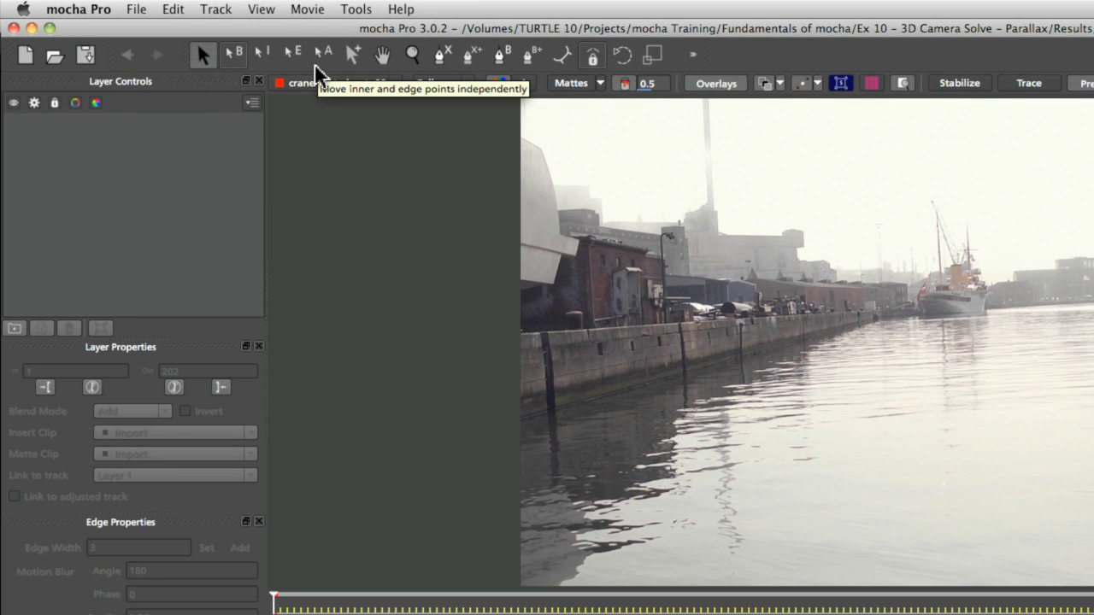
left_click(382, 55)
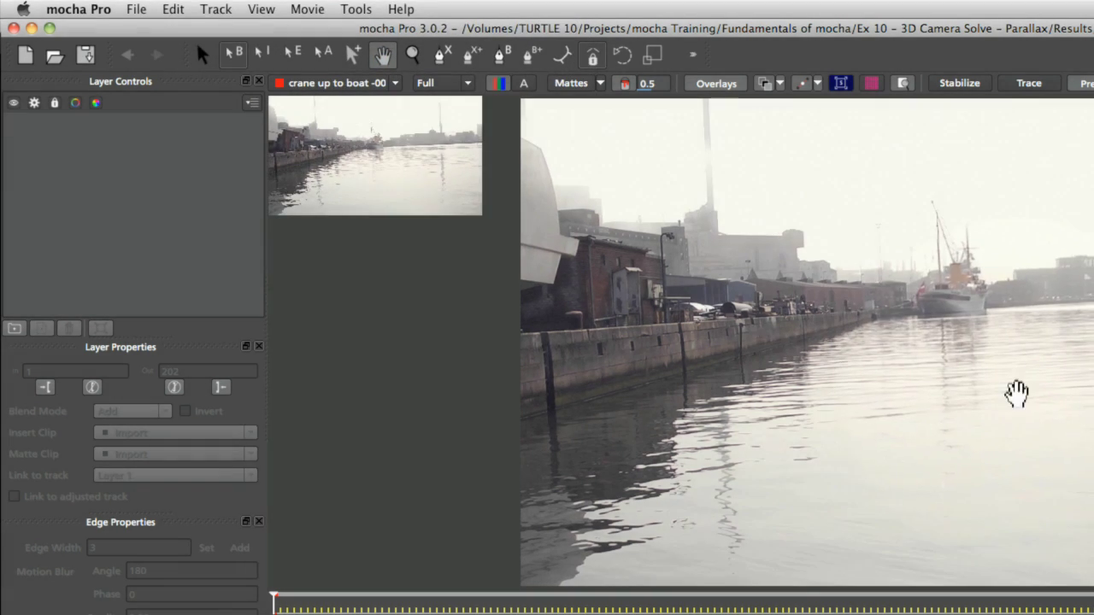
left_click_drag(1016, 393, 981, 331)
left_click_drag(655, 220, 623, 232)
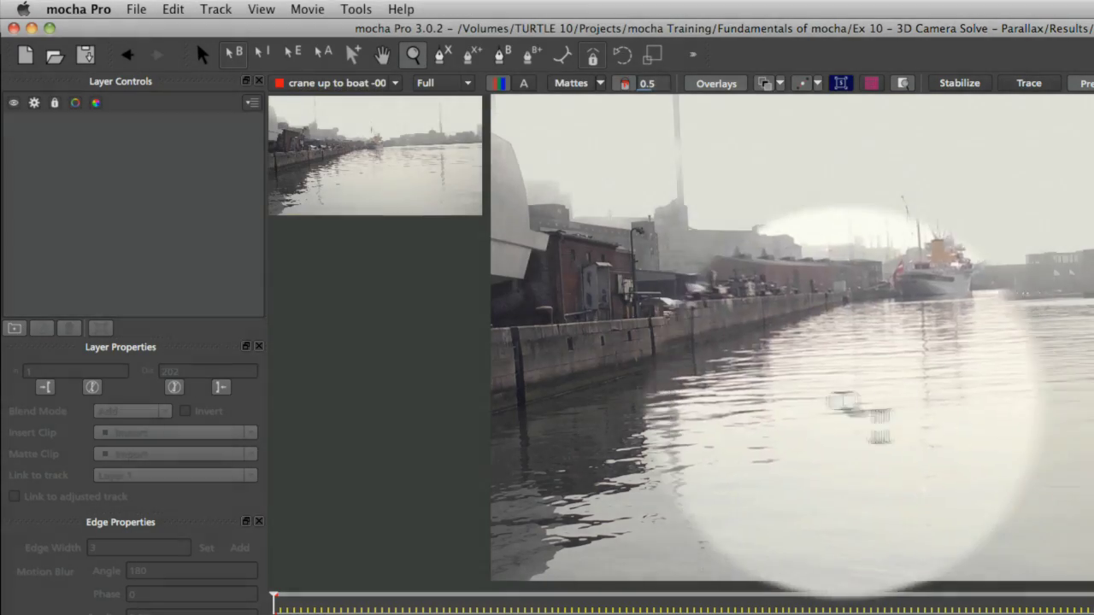
Magnify the quay wall in the footage with the Zoom tool, then return to the Pick tool.
key("z")
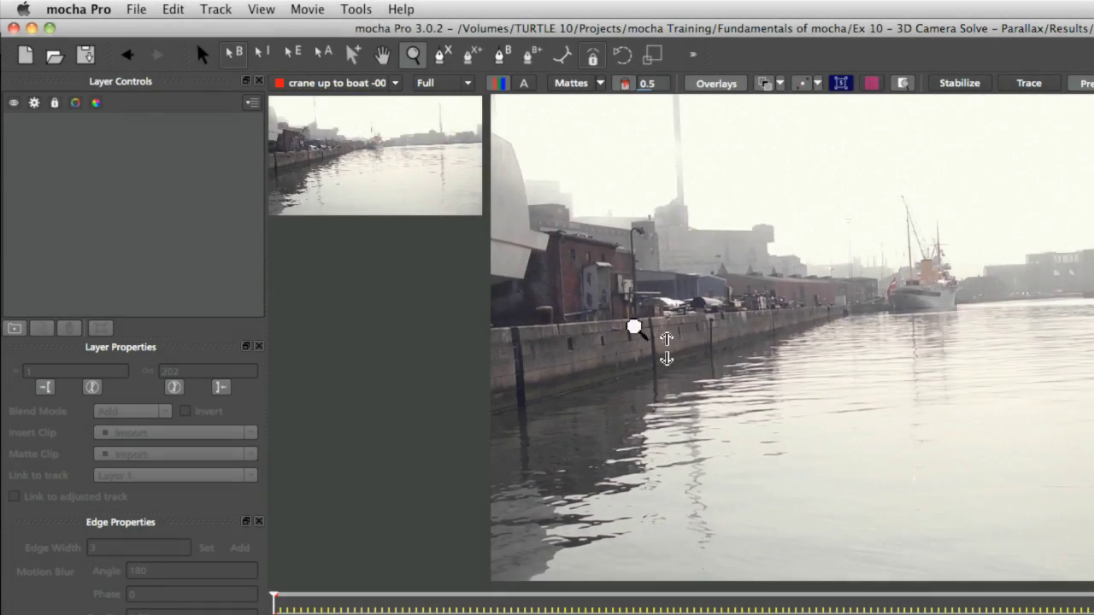
left_click_drag(631, 323, 782, 238)
left_click_drag(510, 151, 904, 66)
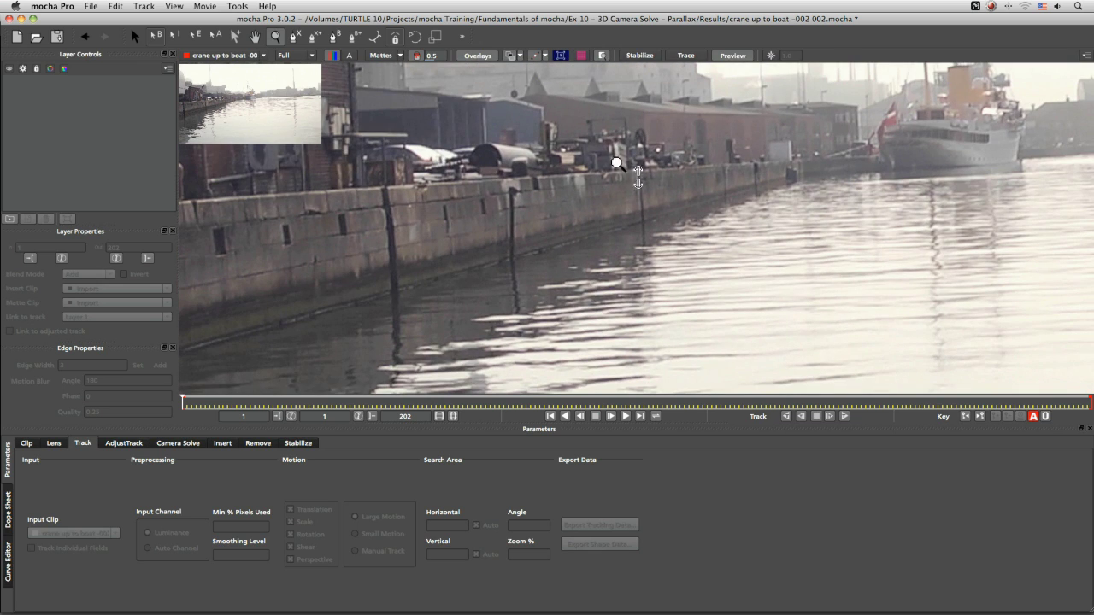
left_click(135, 37)
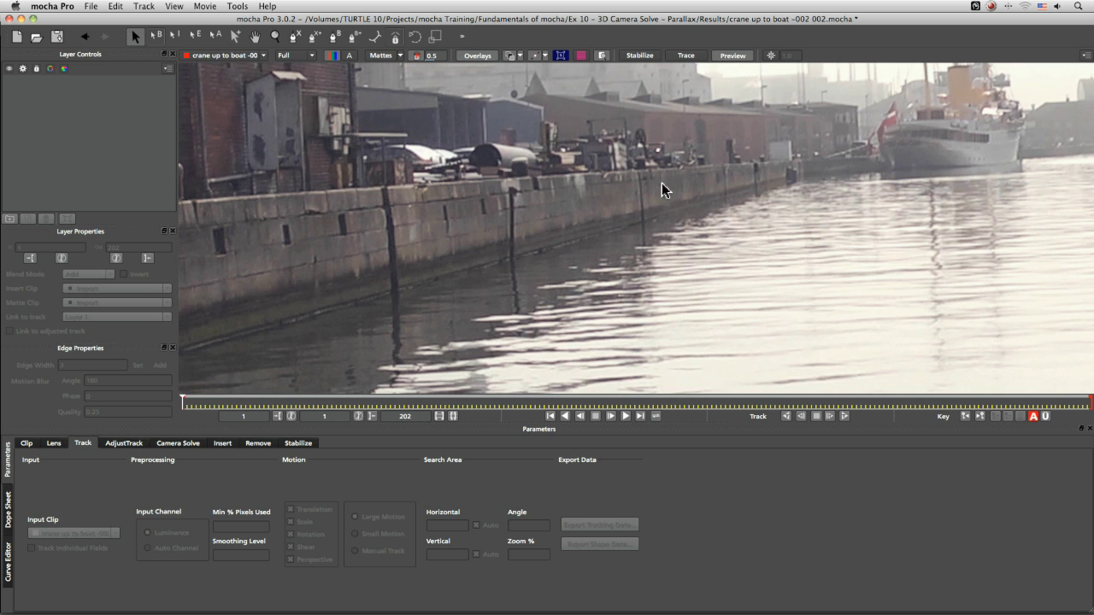
Zoom out a little from the quay wall and pan the footage to centre the moored ship.
key("z")
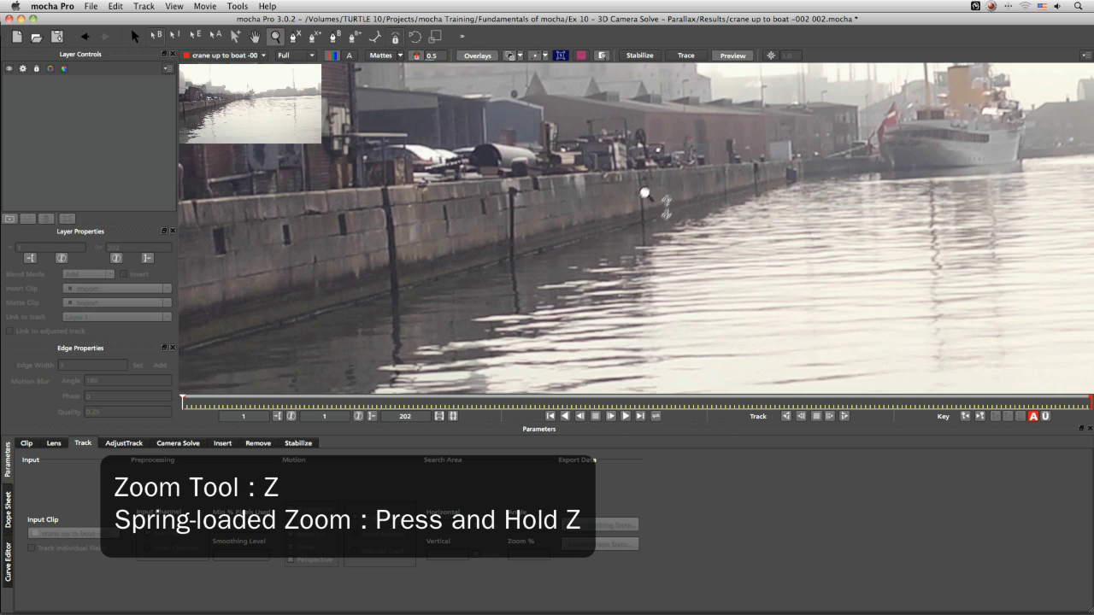
left_click_drag(658, 181, 653, 240)
key("s")
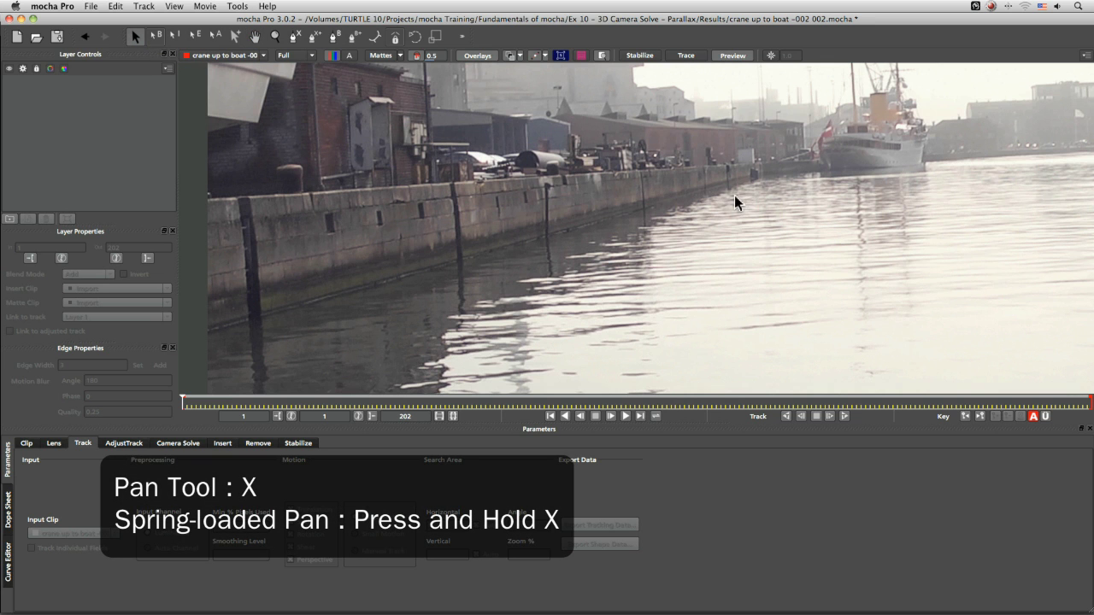
key("x")
left_click_drag(800, 169, 781, 218)
left_click_drag(613, 242, 585, 246)
key("s")
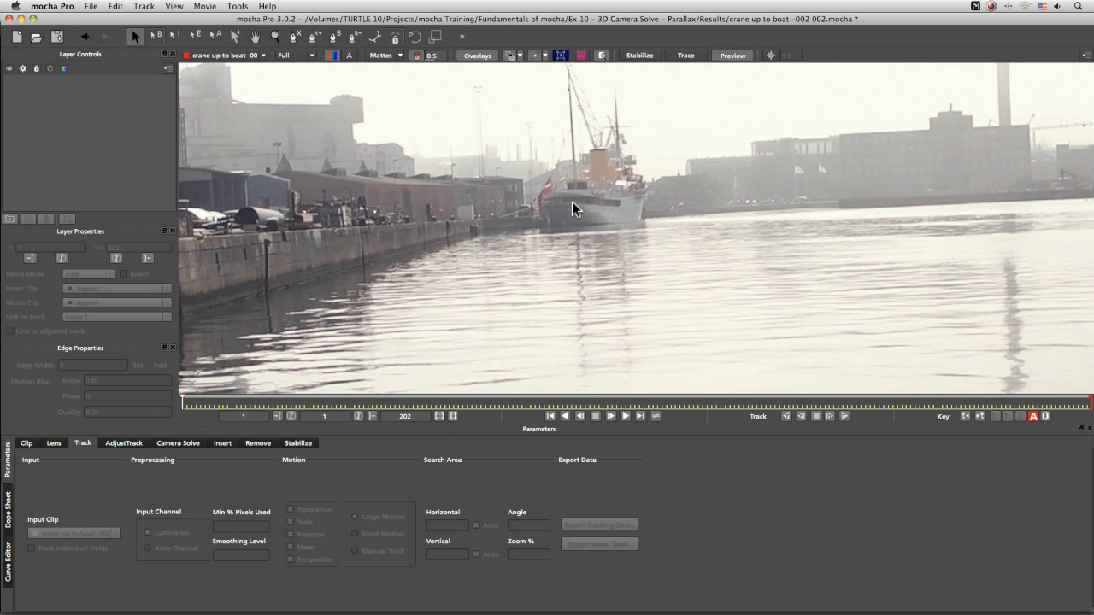
Examine the harbour footage around the ship by alternating between temporary zooming and panning.
key("z")
left_click_drag(594, 169, 515, 358)
key("x")
key("z")
key("x")
key("z")
left_click_drag(533, 262, 288, 227)
key("x")
key("z")
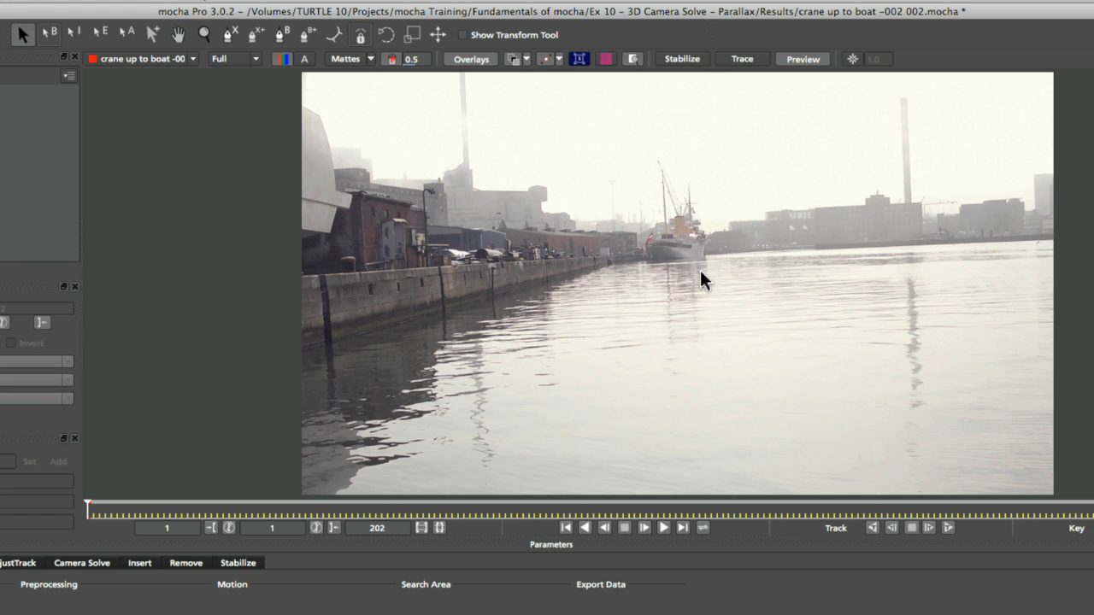
Compare the footage fitted to the viewer with its 100% zoom, ending on the fitted view.
key("asterisk")
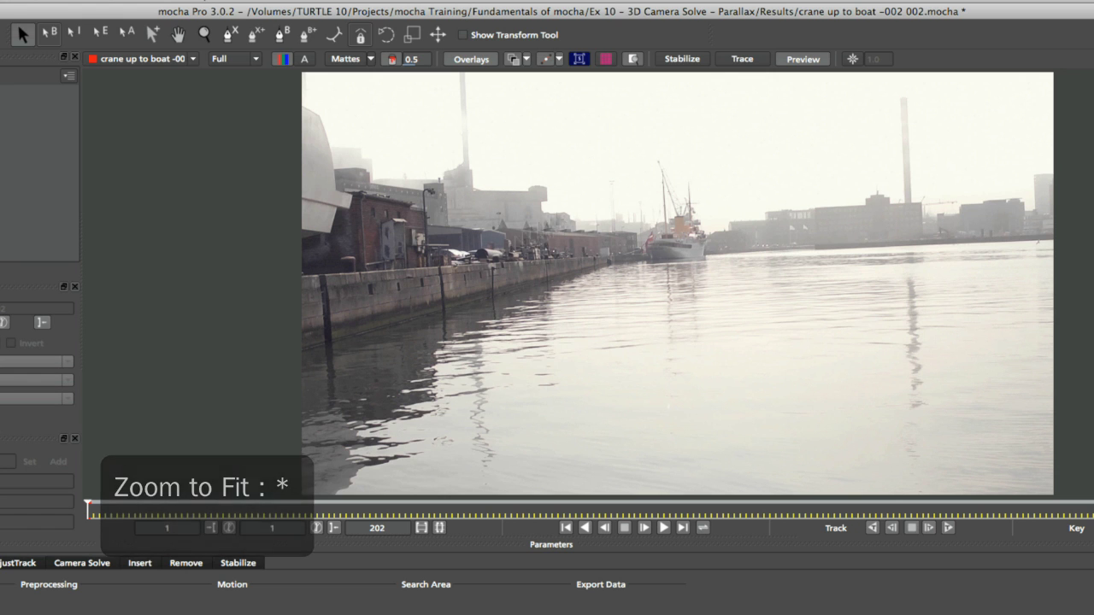
key("slash")
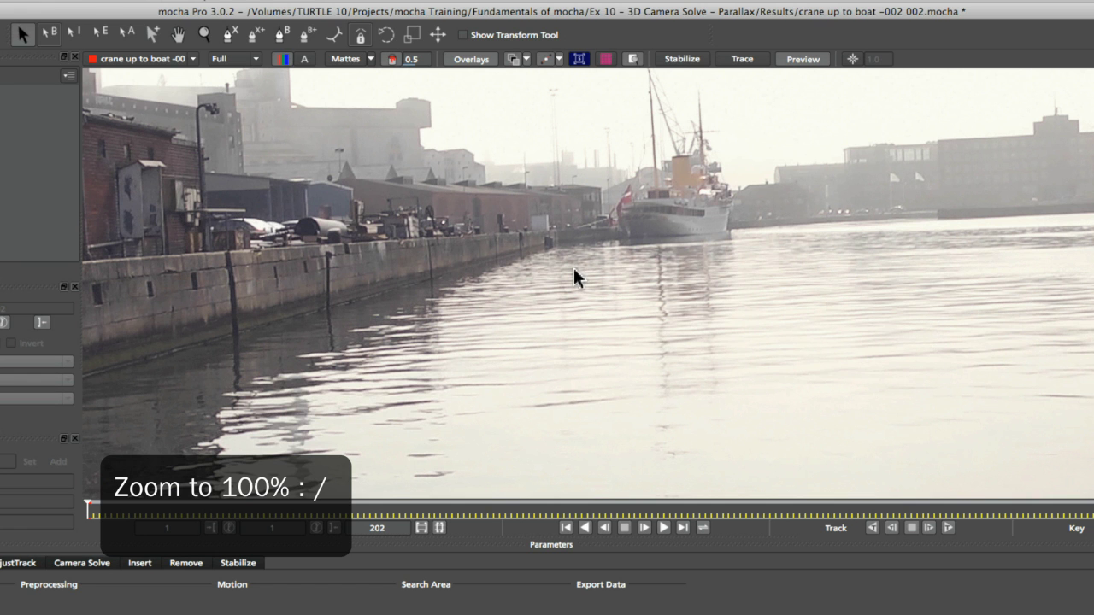
key("asterisk")
key("slash")
key("asterisk")
key("slash")
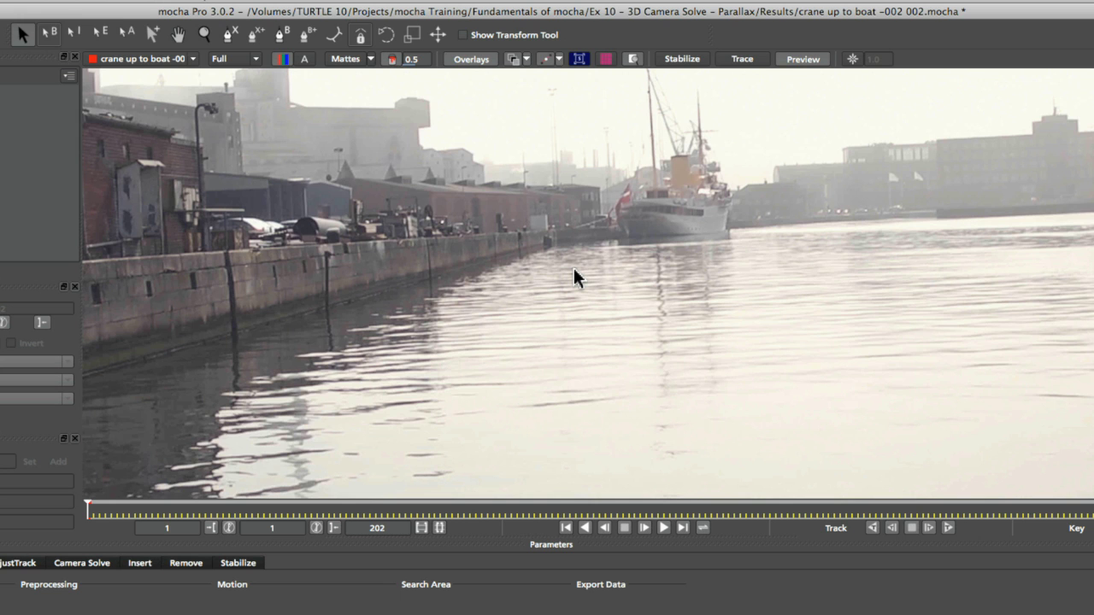
key("asterisk")
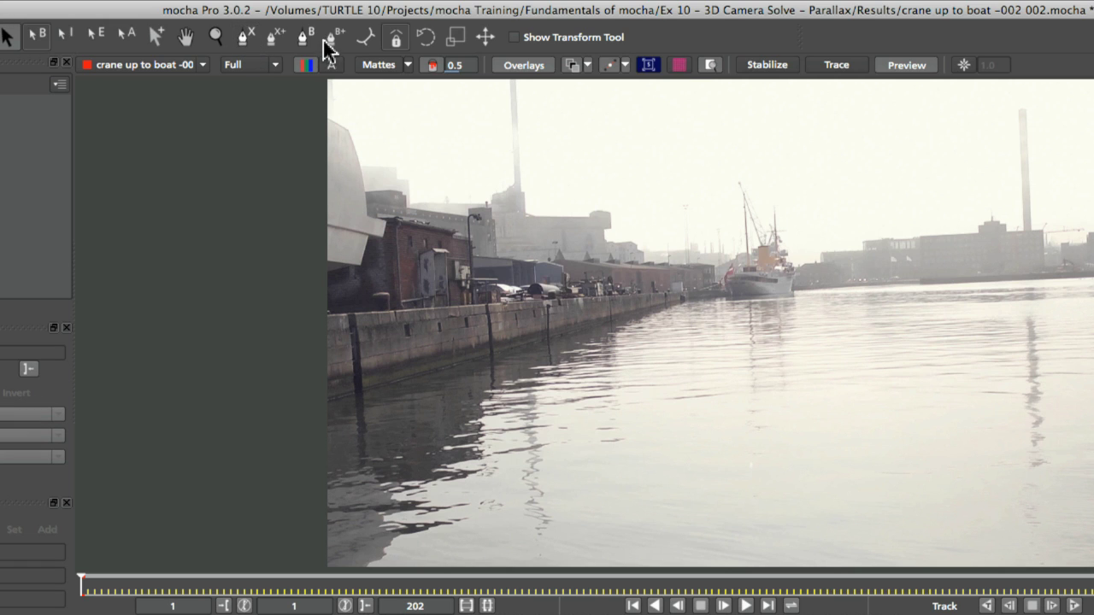
Draw a closed four-point X-spline layer around the moored ship and the water below it.
left_click(245, 41)
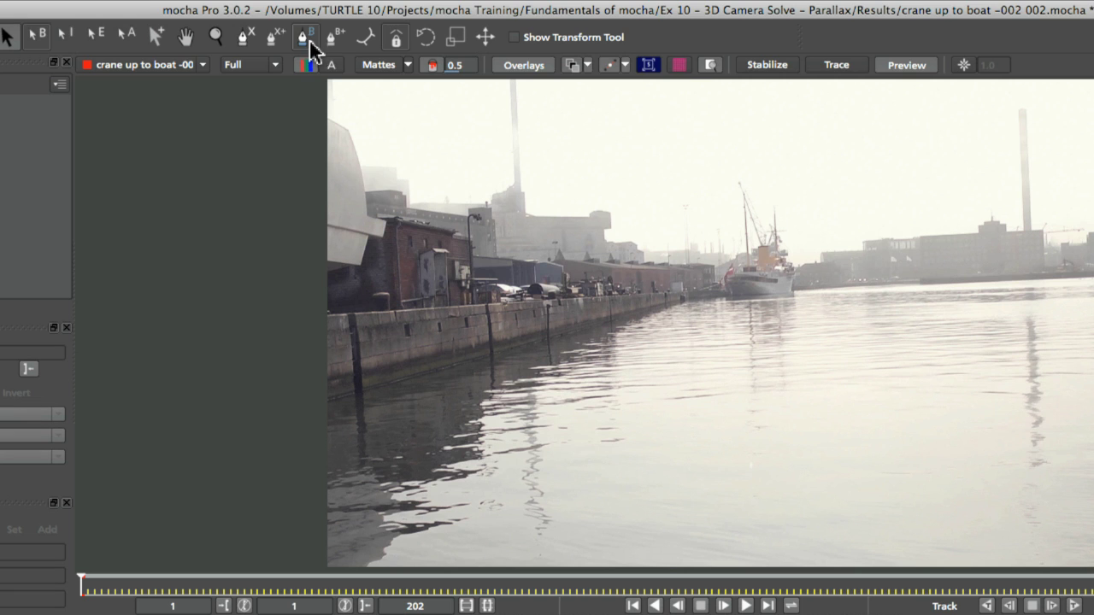
left_click(240, 38)
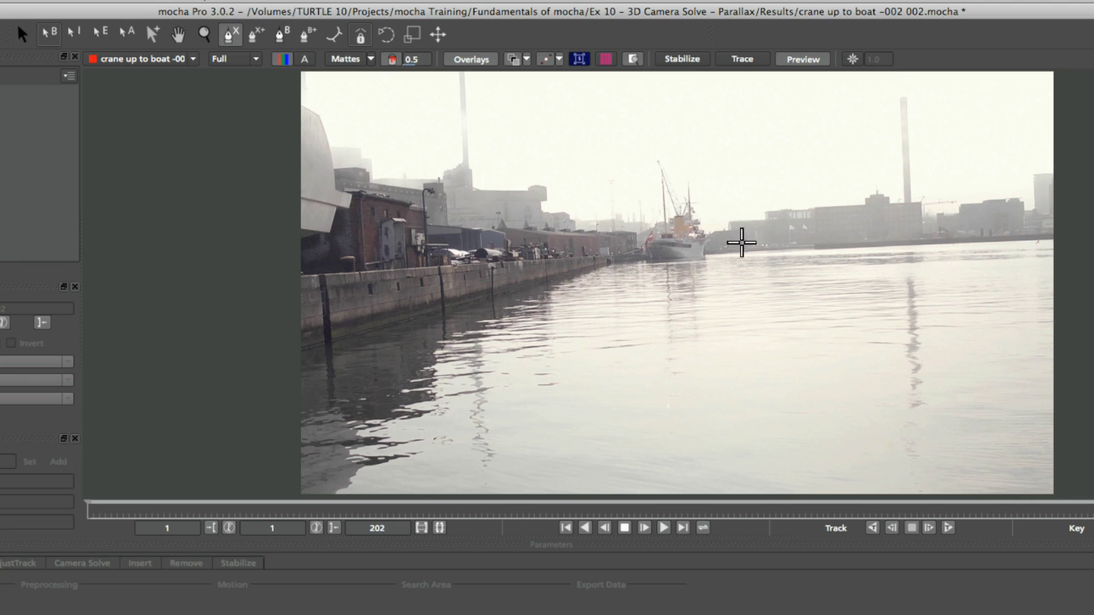
left_click(715, 148)
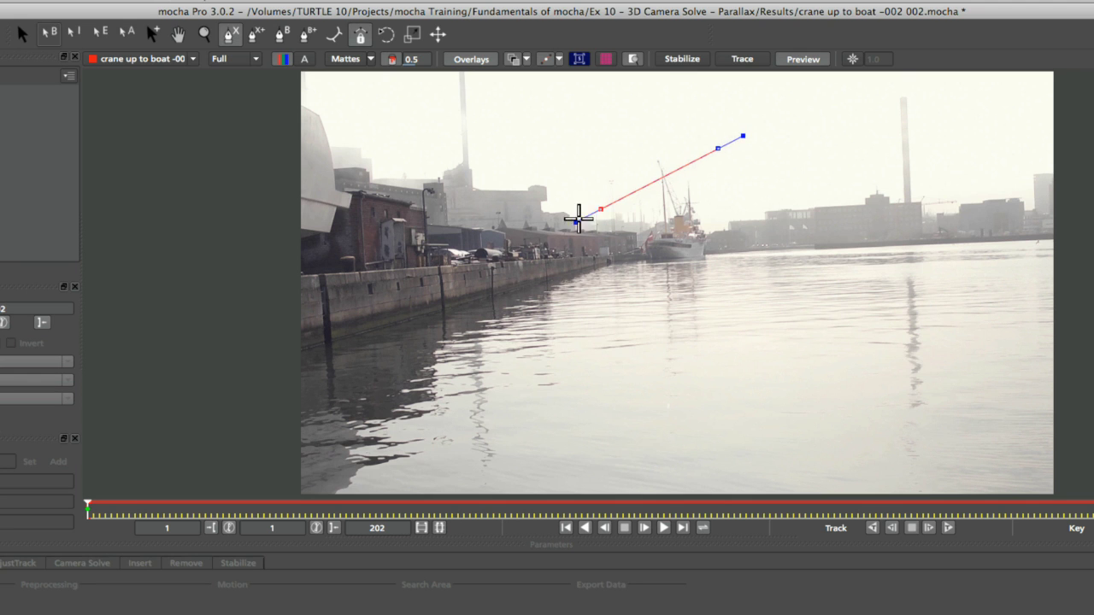
left_click(551, 224)
left_click(695, 422)
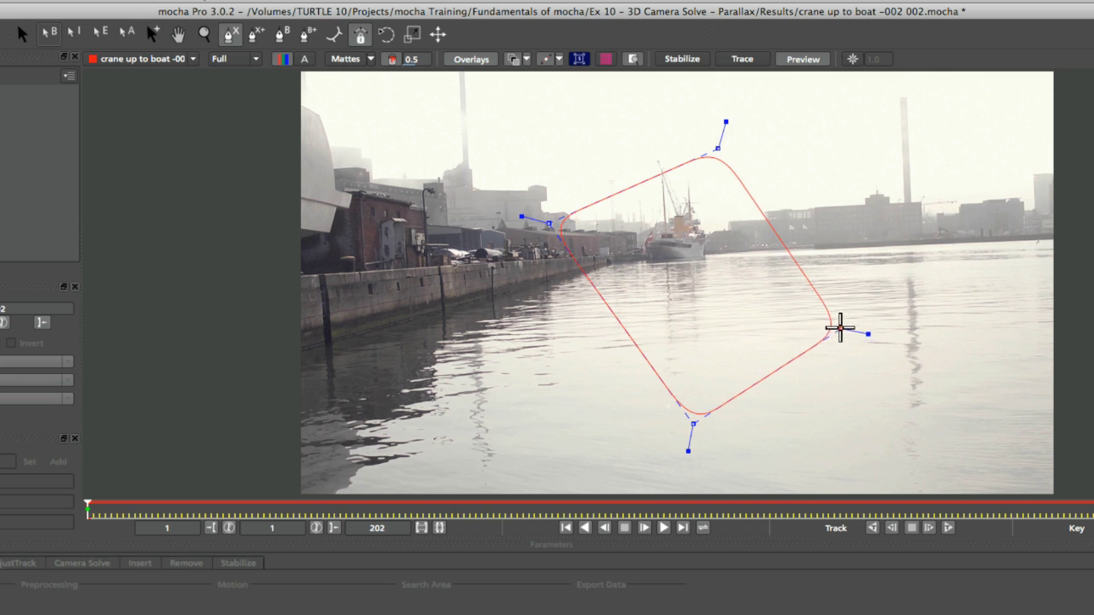
left_click(840, 326)
right_click(855, 197)
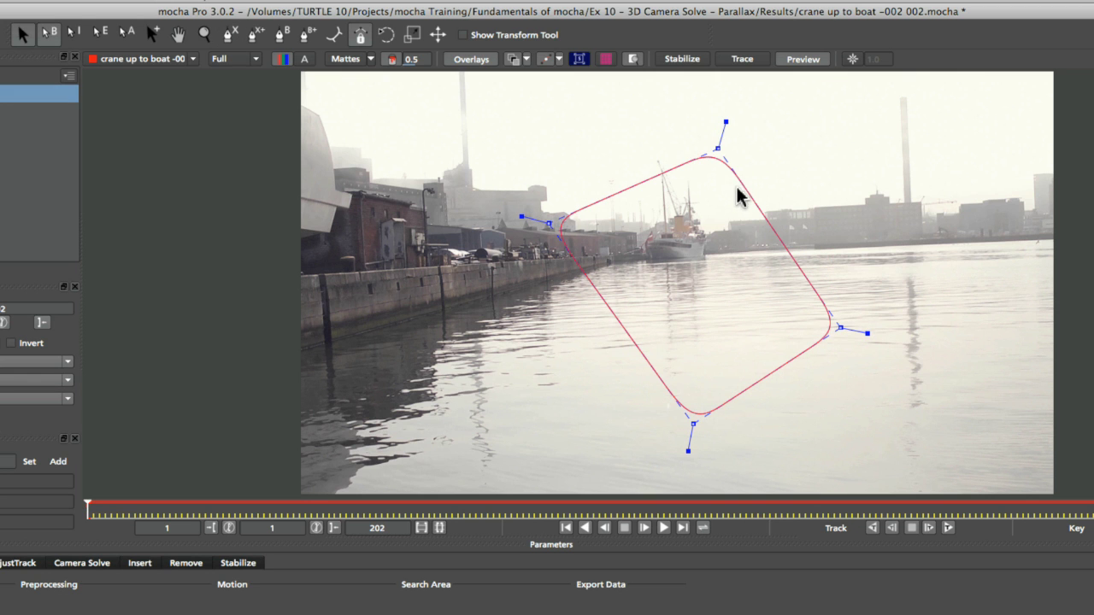
Adjust the tension of the X-spline's upper point above the ship, trying a sharp corner before settling on a broad curve.
key("z")
left_click_drag(736, 192, 706, 218)
key("x")
key("s")
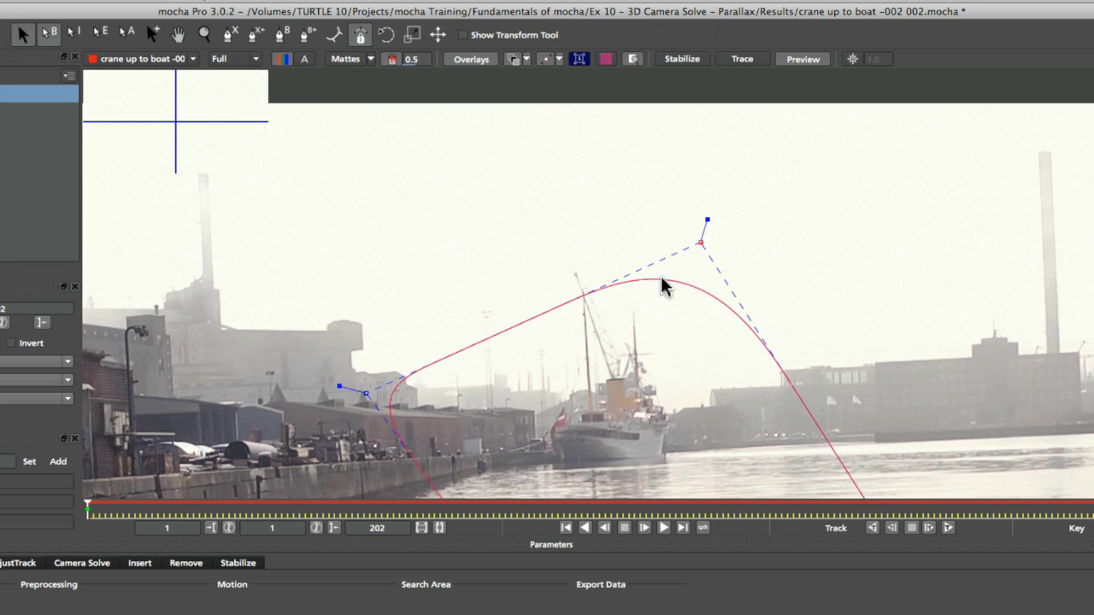
left_click_drag(708, 217, 709, 210)
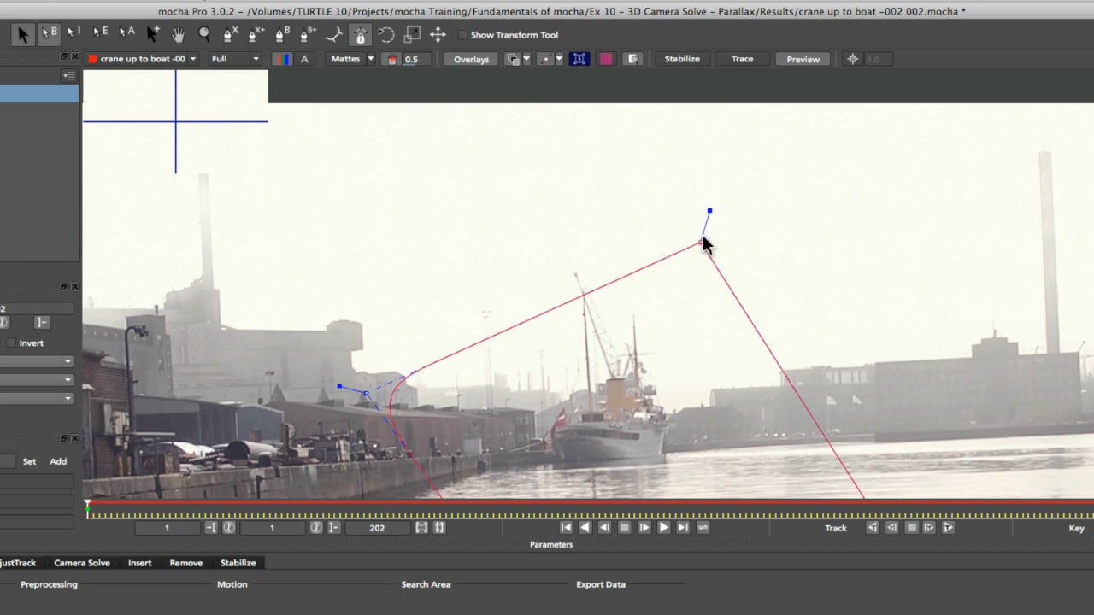
left_click_drag(708, 211, 703, 232)
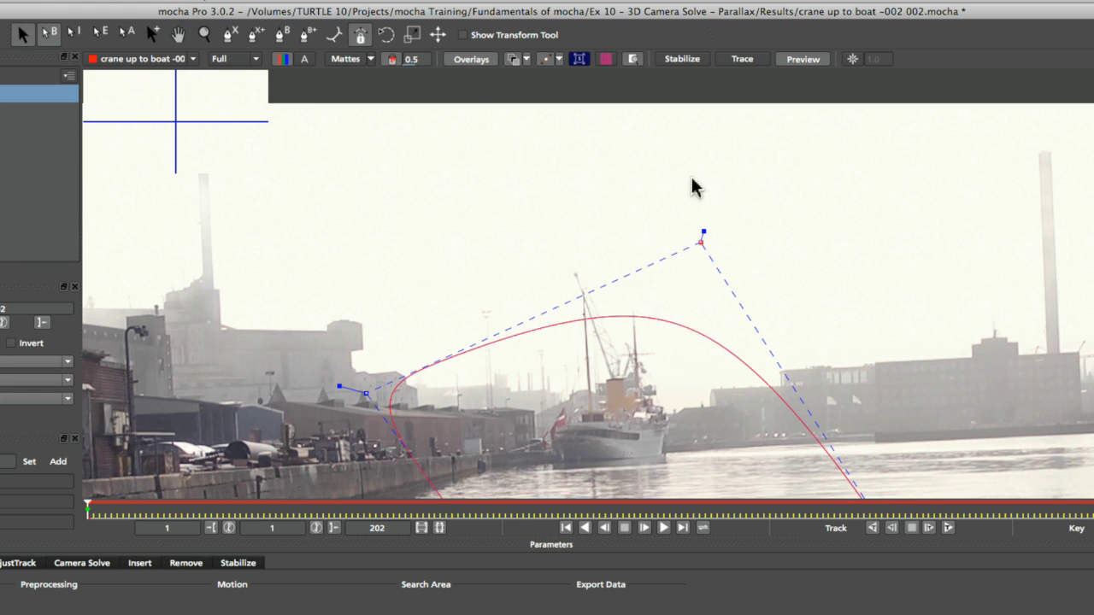
mouse_move(706, 230)
left_mouse_down()
mouse_move(710, 208)
mouse_move(704, 226)
left_mouse_up()
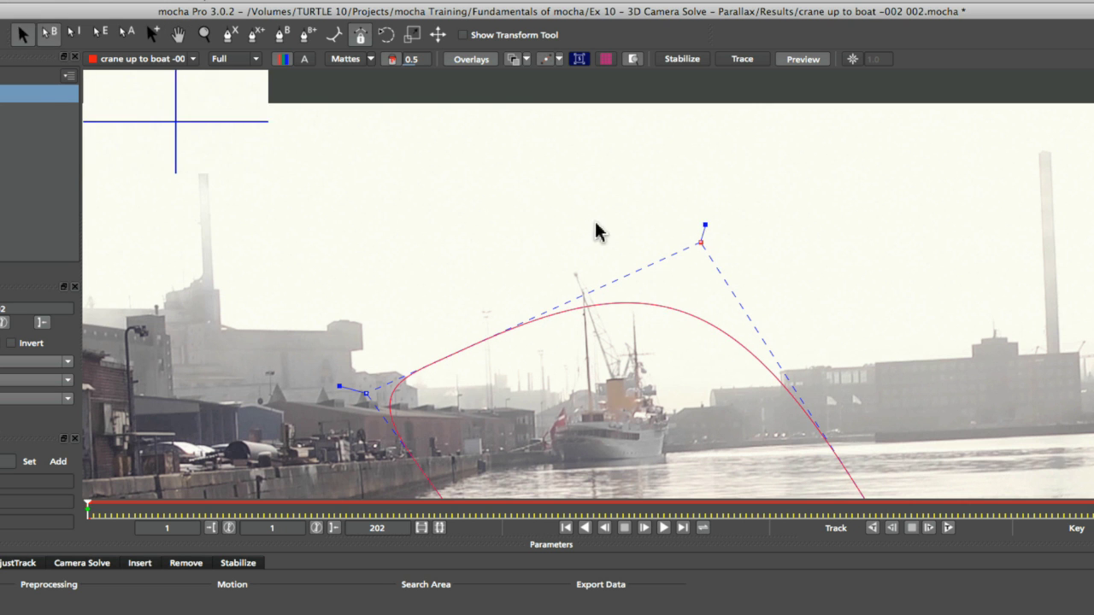
Refine the tension handles of all four X-spline points to give the shape around the ship evenly rounded corners.
key("z")
left_click_drag(599, 204, 581, 289)
key("x")
left_click_drag(605, 337, 545, 275)
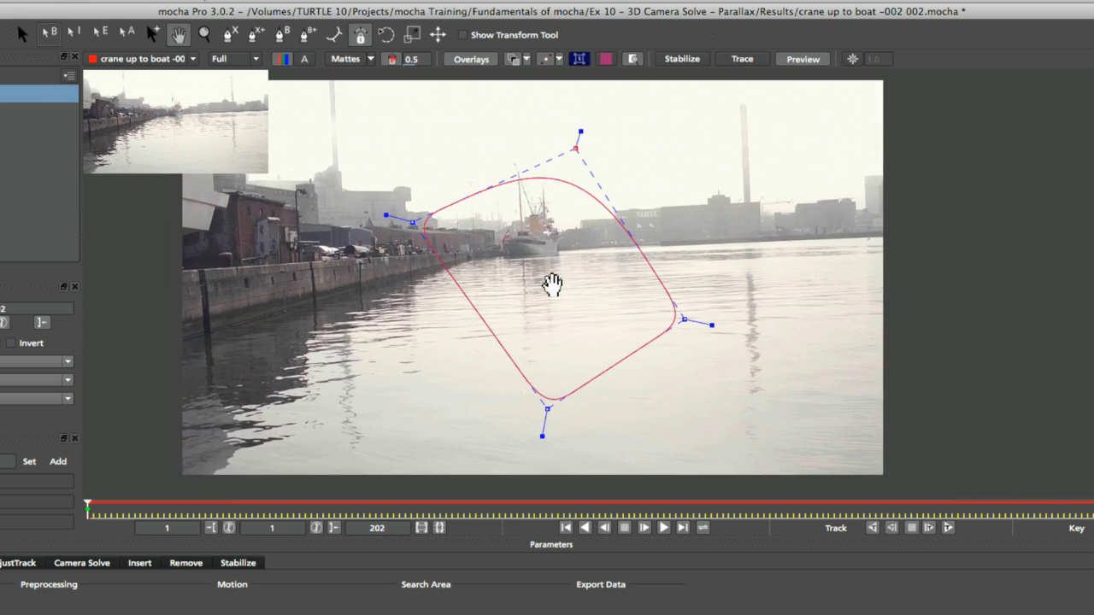
key("s")
mouse_move(581, 133)
left_mouse_down()
mouse_move(588, 114)
mouse_move(581, 140)
mouse_move(586, 122)
mouse_move(581, 130)
left_mouse_up()
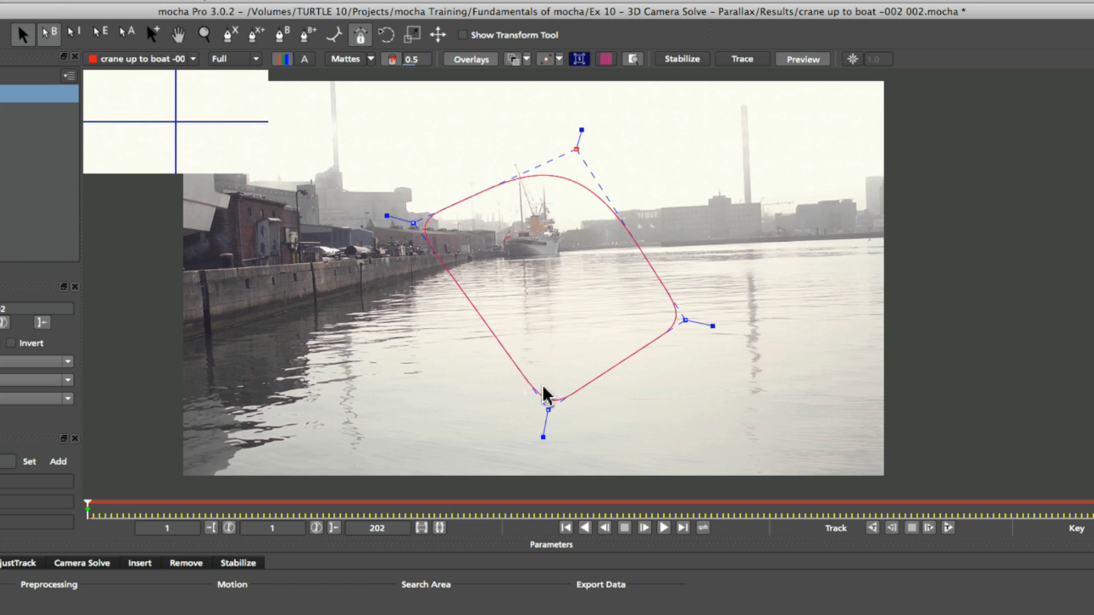
left_click_drag(384, 217, 403, 219)
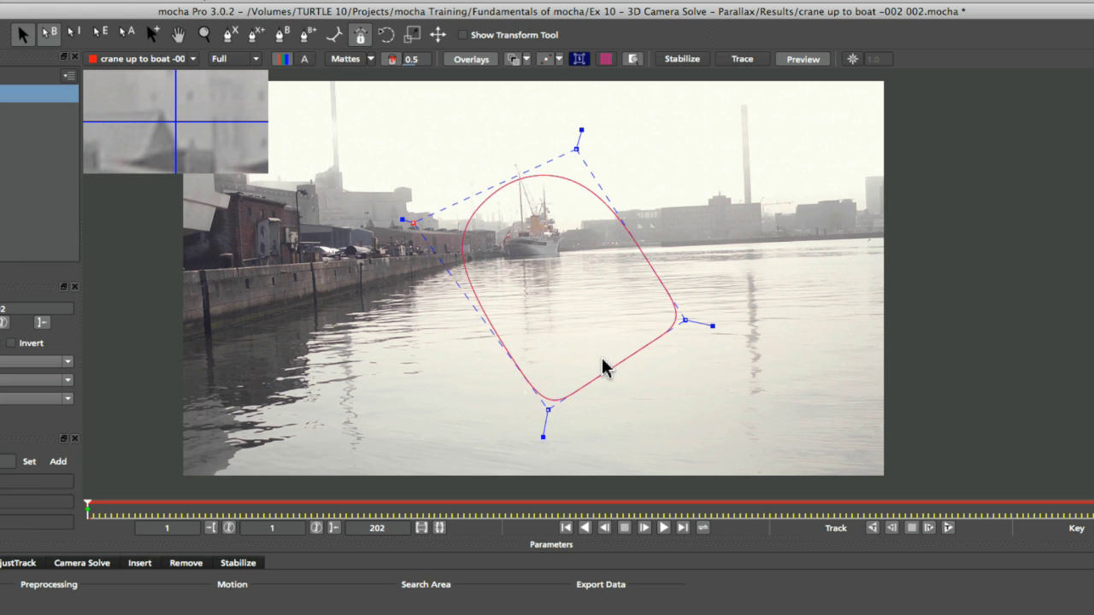
left_click_drag(714, 326, 705, 324)
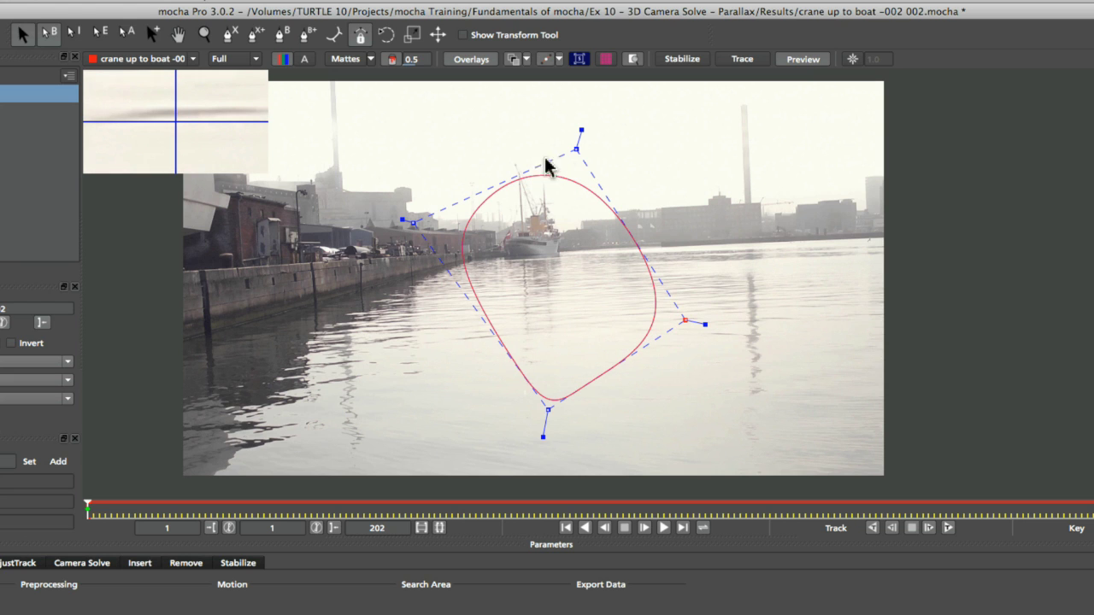
mouse_move(584, 128)
left_mouse_down()
mouse_move(586, 107)
mouse_move(574, 157)
mouse_move(584, 108)
mouse_move(578, 138)
left_mouse_up()
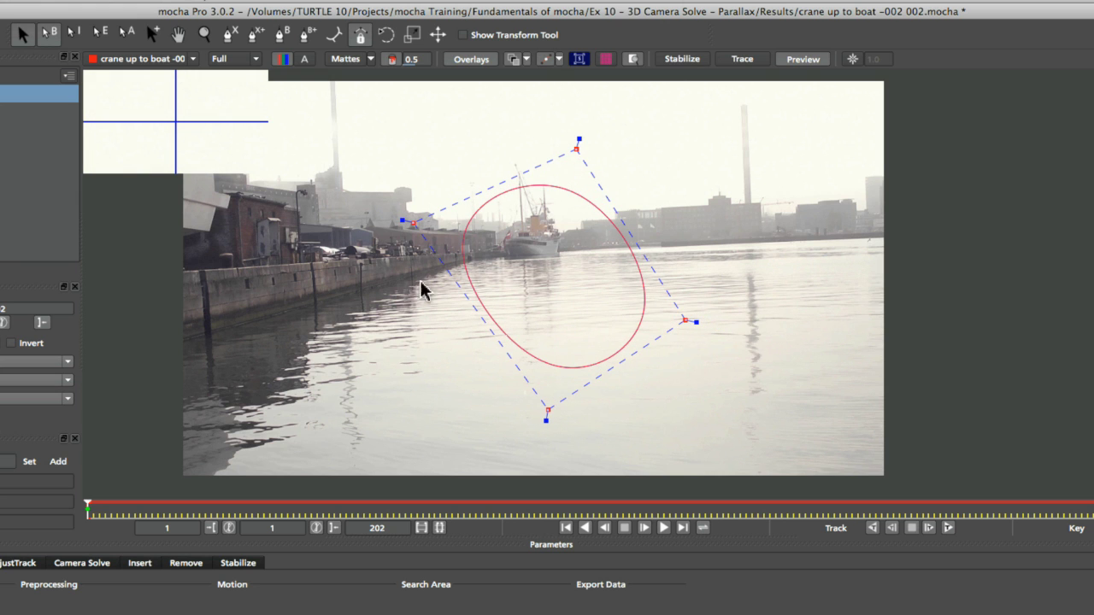
left_click_drag(395, 217, 391, 217)
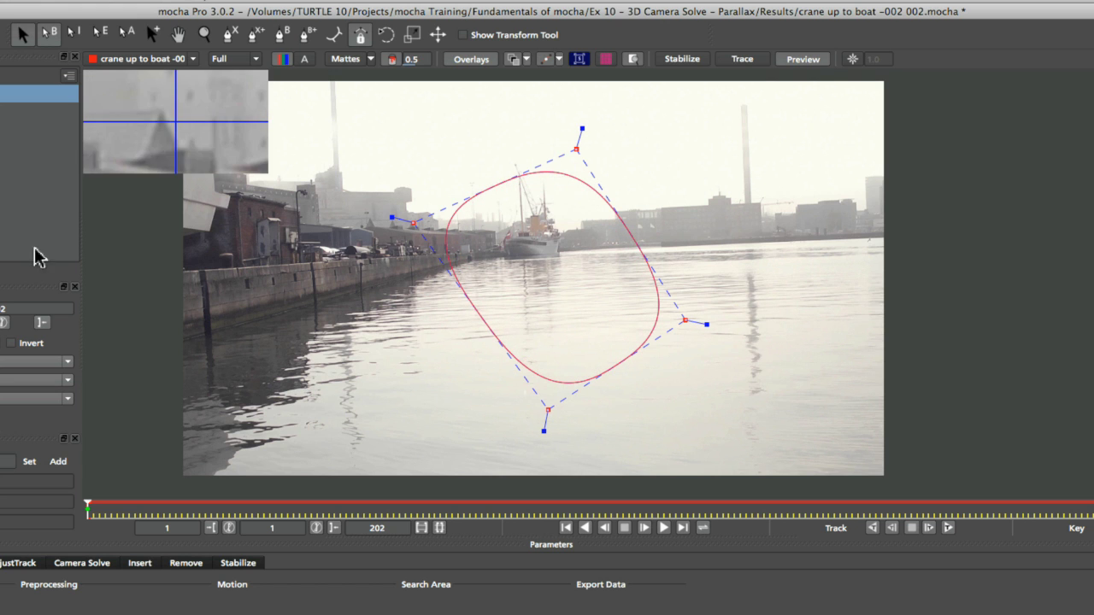
Draw a closed four-point Bezier spline layer around the tall chimney and buildings on the far shore.
left_click(282, 34)
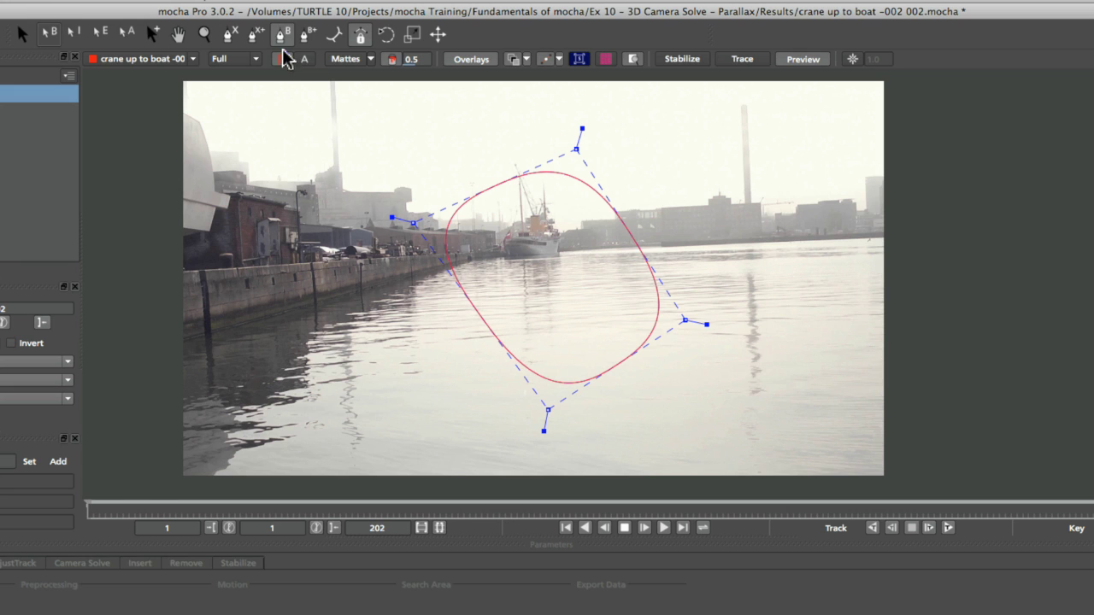
left_click(705, 130)
left_click(768, 314)
left_click(800, 405)
left_click(941, 297)
left_click(835, 99)
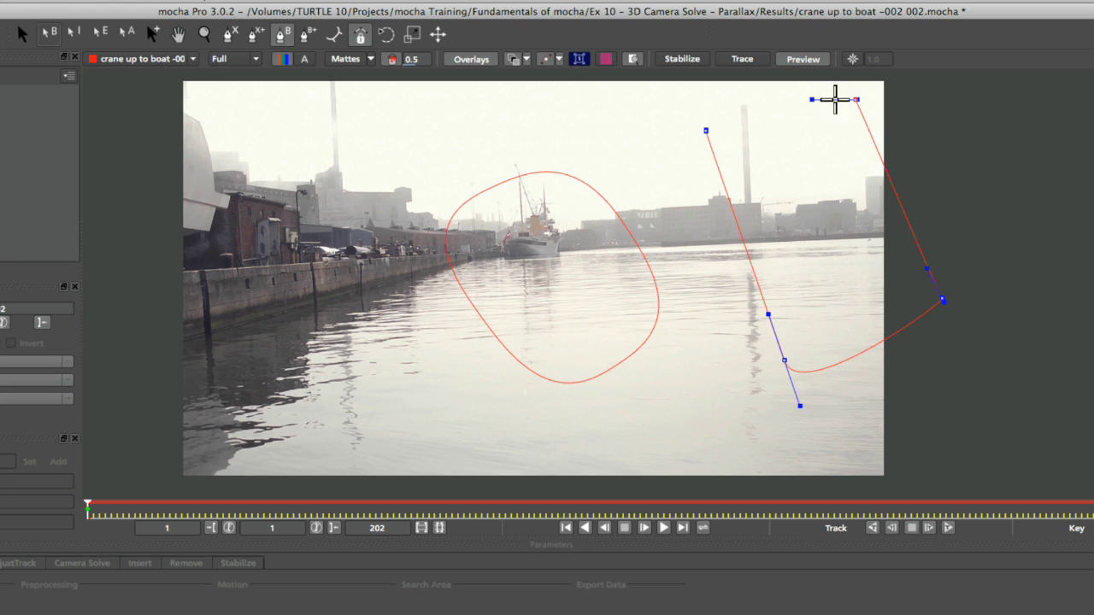
left_click(706, 130)
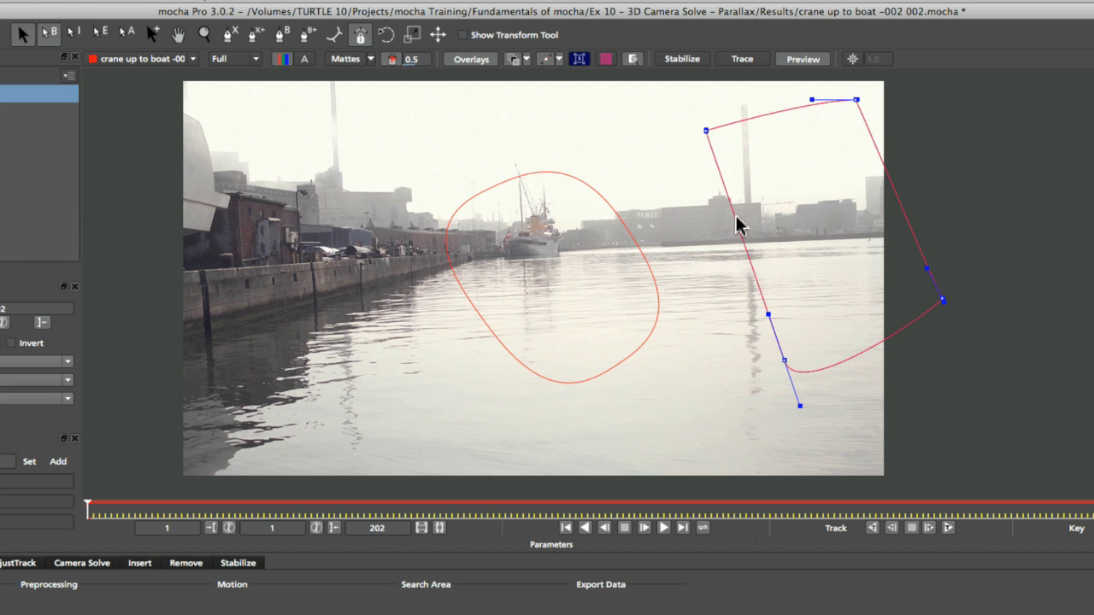
Reposition the Bezier shape's four corner points into a narrower outline around the chimney, fully inside the frame.
mouse_move(705, 130)
left_mouse_down()
mouse_move(675, 134)
mouse_move(693, 149)
left_mouse_up()
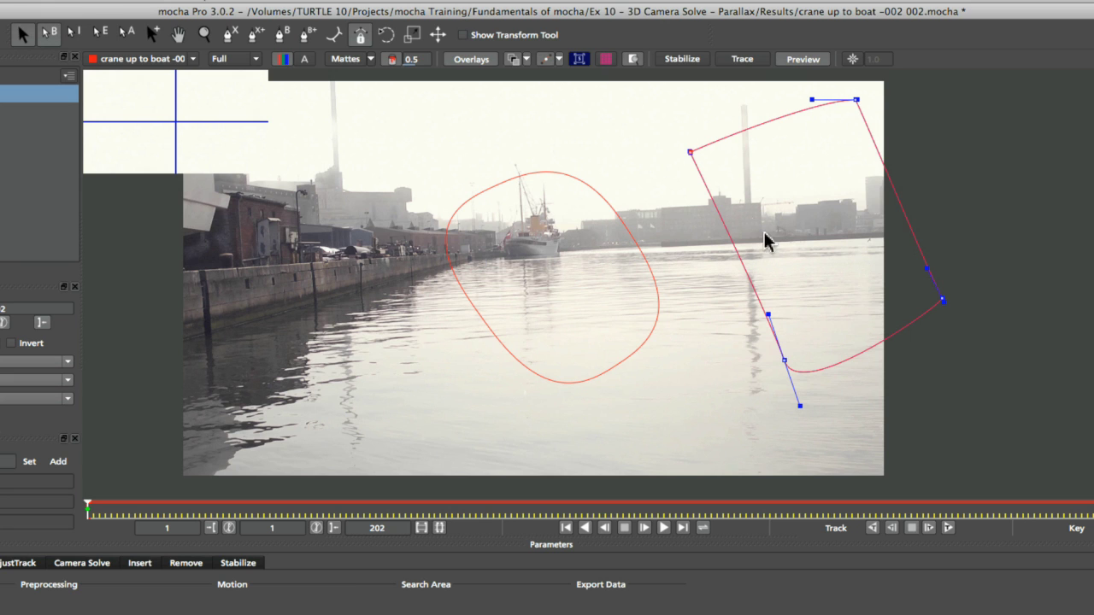
left_click_drag(860, 99, 819, 107)
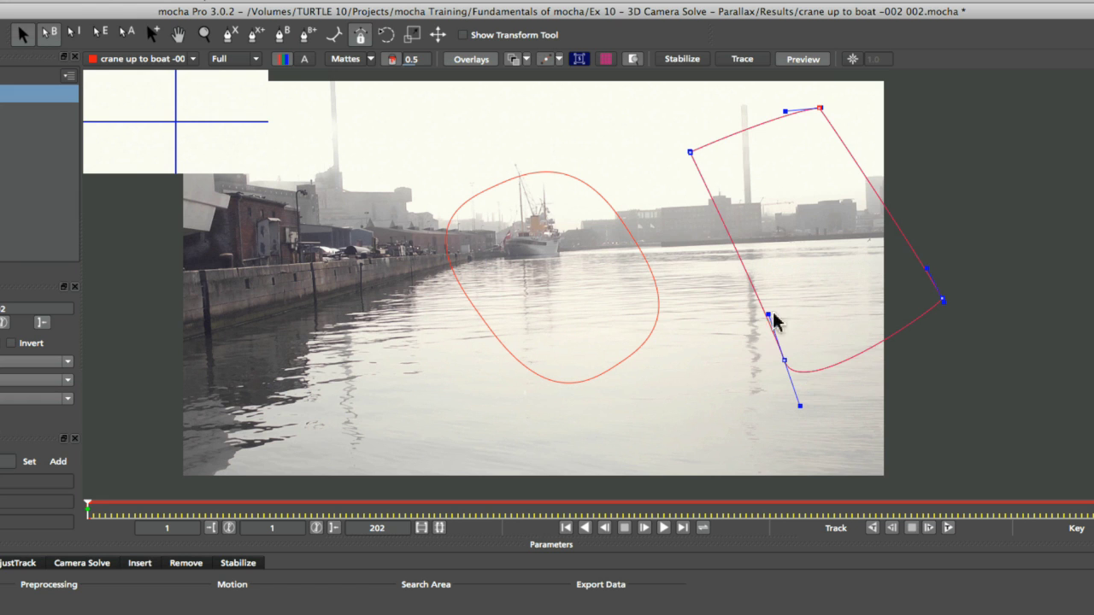
left_click_drag(782, 366, 722, 327)
left_click_drag(943, 299, 866, 304)
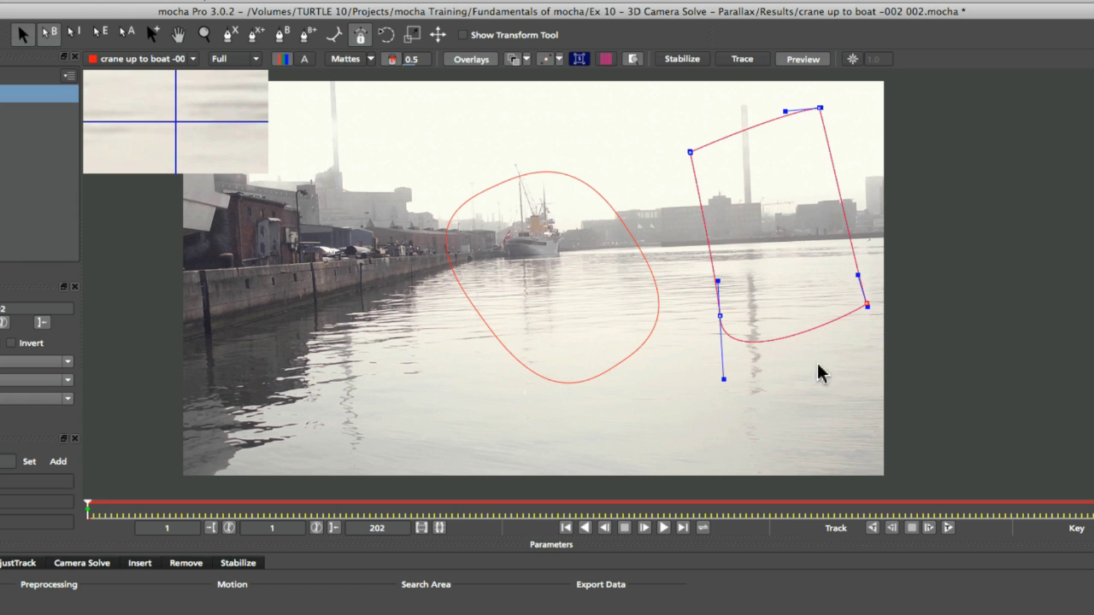
Adjust the two handles of the Bezier shape's lower-left point independently to form a sharp corner in the water.
key("z")
left_click_drag(741, 352, 736, 319)
key("x")
left_click_drag(725, 270, 559, 261)
key("s")
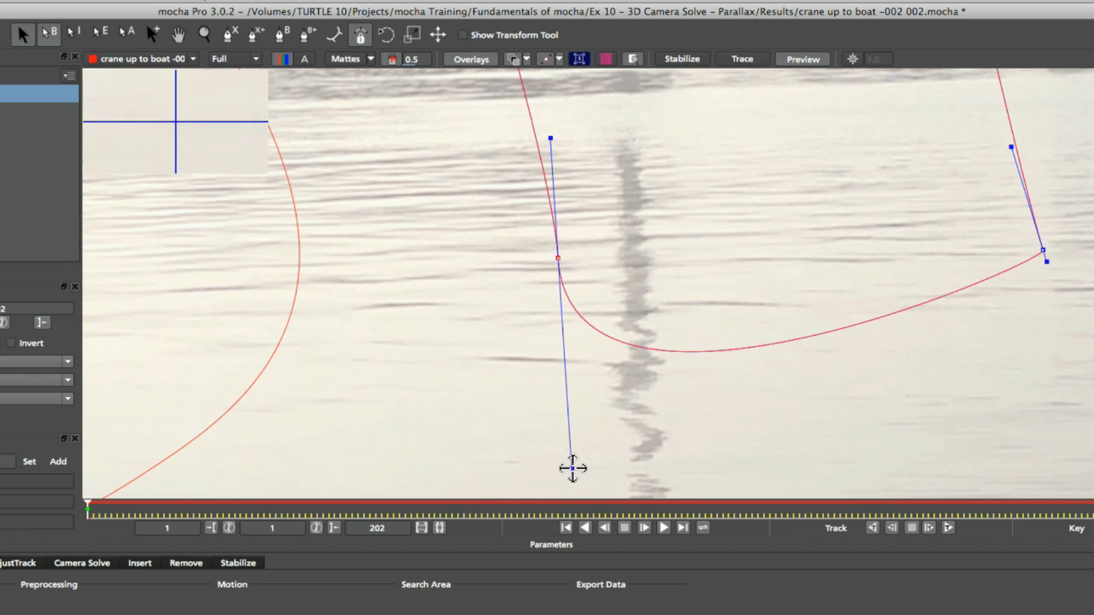
left_click_drag(572, 467, 649, 242)
left_click_drag(515, 145, 529, 200)
left_click_drag(636, 224, 632, 256)
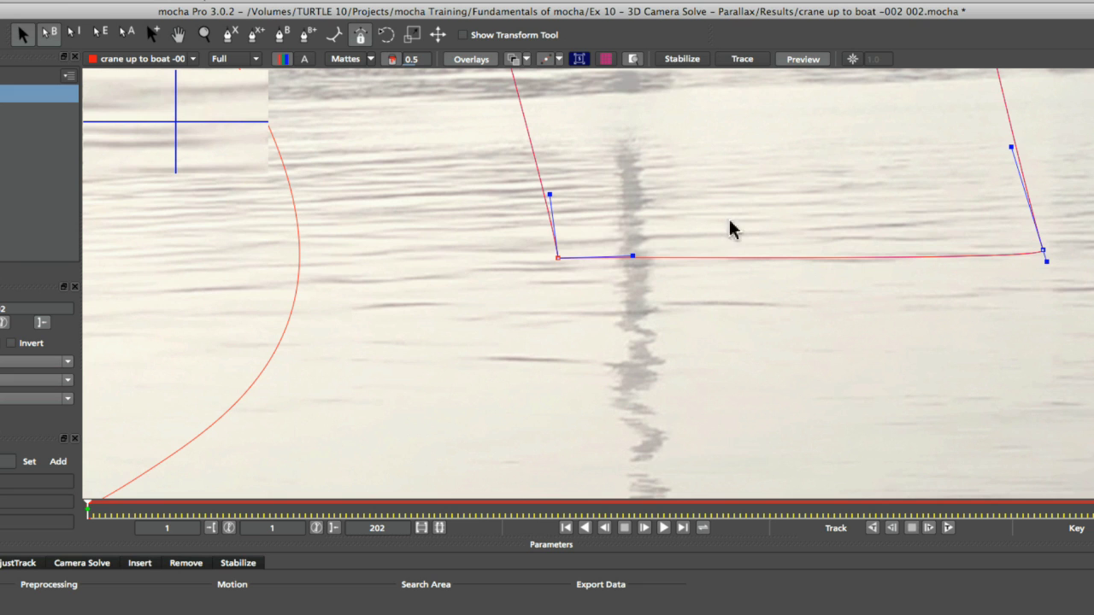
Convert the Bezier shape's lower-left point to a Corner point and move it slightly lower.
right_click(559, 260)
mouse_move(598, 288)
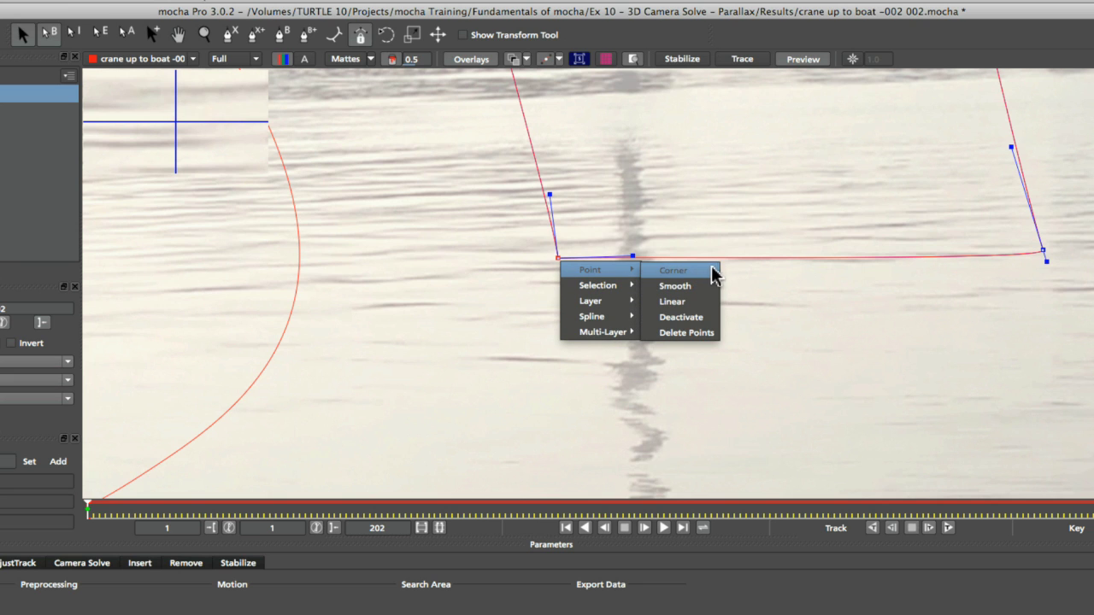
left_click(710, 271)
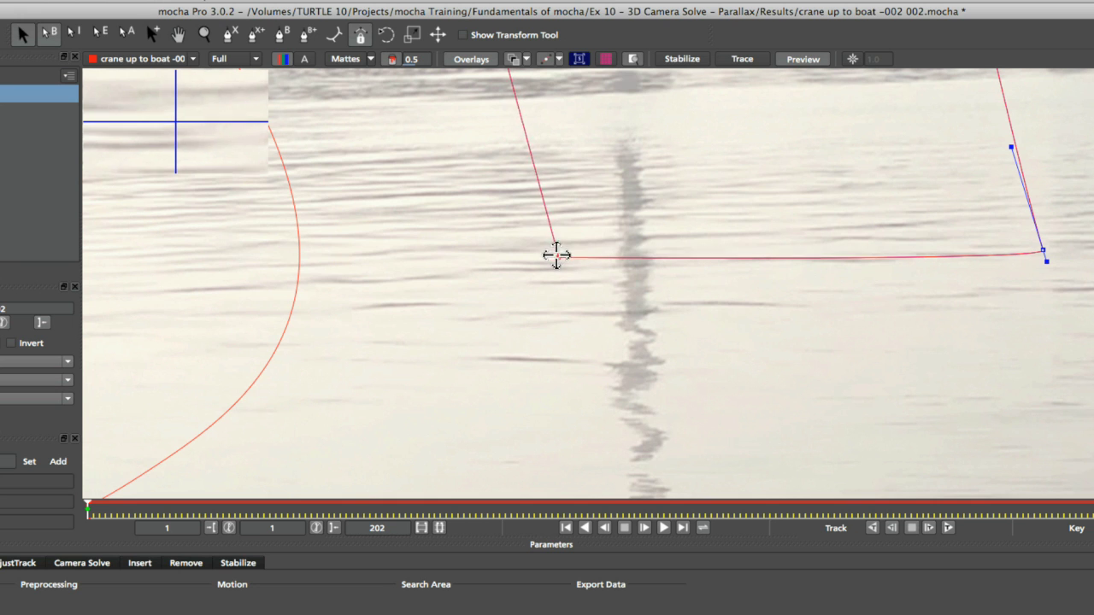
left_click_drag(552, 264, 552, 305)
Convert the Bezier shape's lower-left point to Smooth so both adjoining edges curve.
right_click(557, 299)
mouse_move(603, 308)
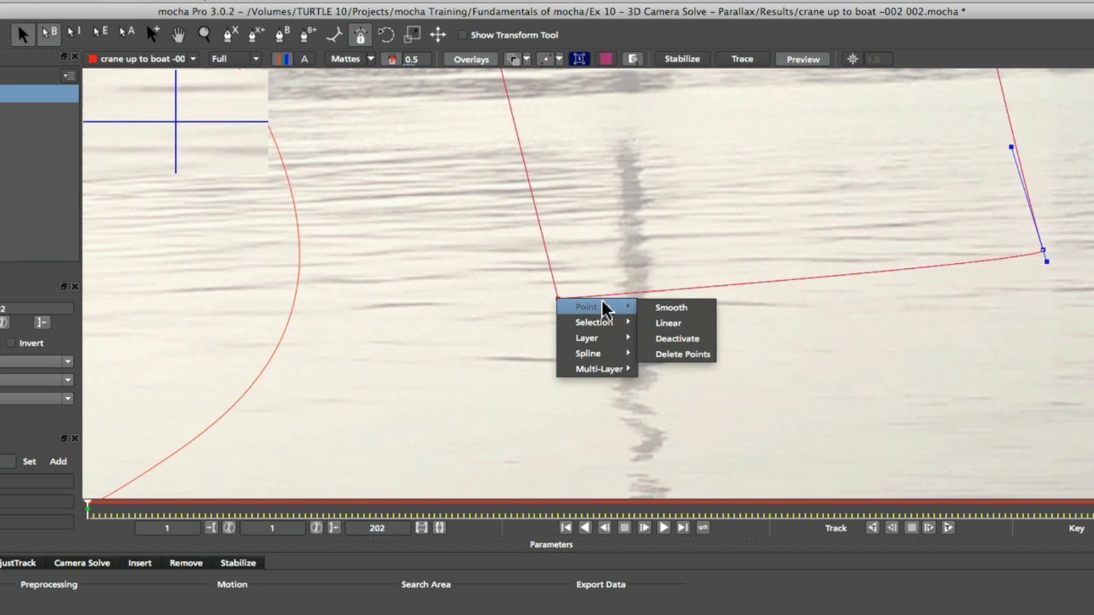
left_click(673, 309)
left_click_drag(663, 371, 679, 389)
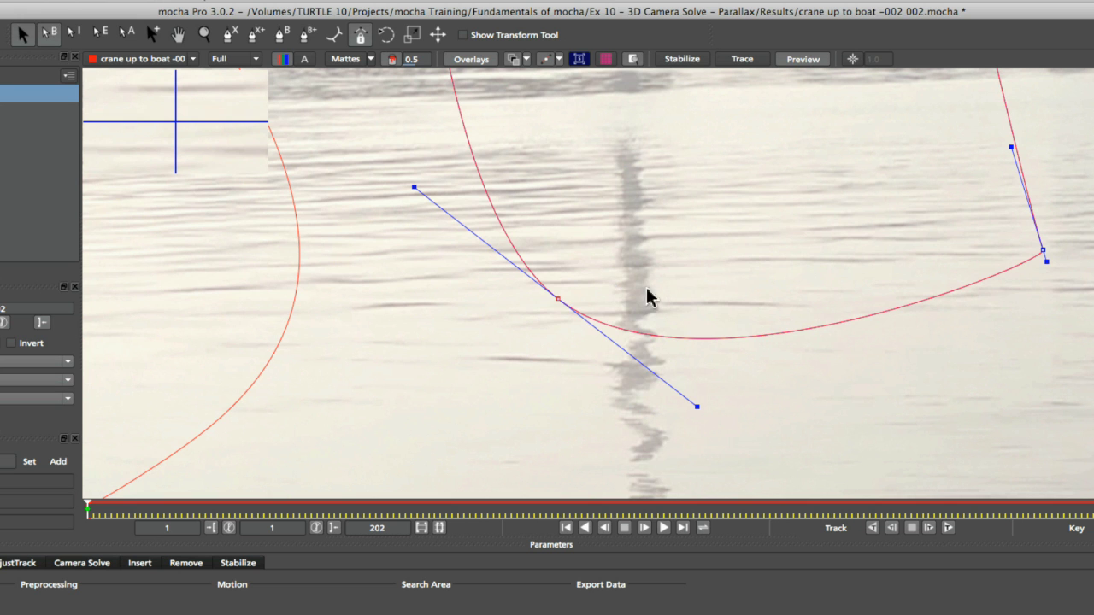
Set the Bezier shape's lower-left point to Linear, with its handles along the adjoining edges.
right_click(557, 299)
mouse_move(598, 306)
left_click(677, 350)
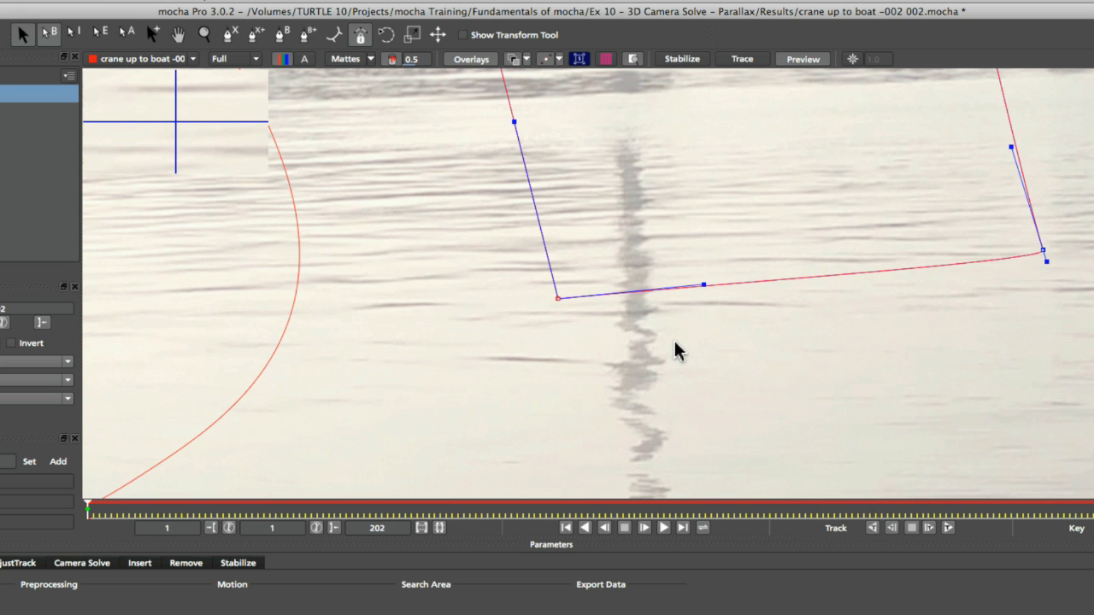
Pull out curved handles at the Bezier shape's upper-left point beside the chimney and nudge the point to round that side.
left_click_drag(652, 225, 722, 403)
left_click_drag(605, 128, 769, 496)
left_click_drag(640, 212, 544, 206)
left_click_drag(492, 231, 288, 245)
left_click_drag(490, 195, 534, 158)
key("z")
left_click_drag(634, 195, 686, 328)
key("x")
left_click_drag(696, 279, 710, 247)
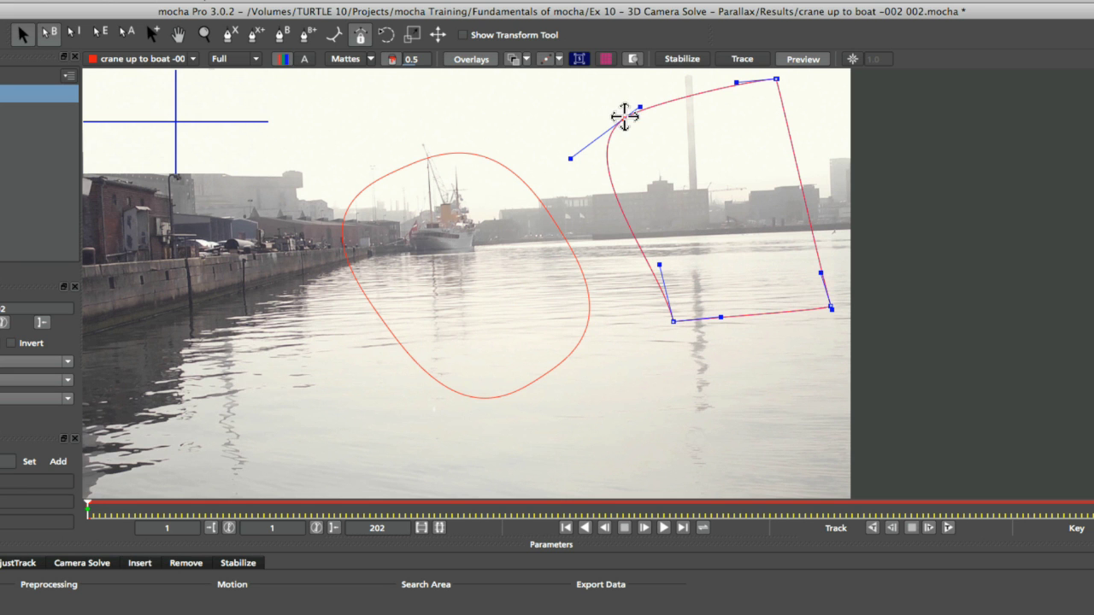
left_click_drag(624, 118, 632, 123)
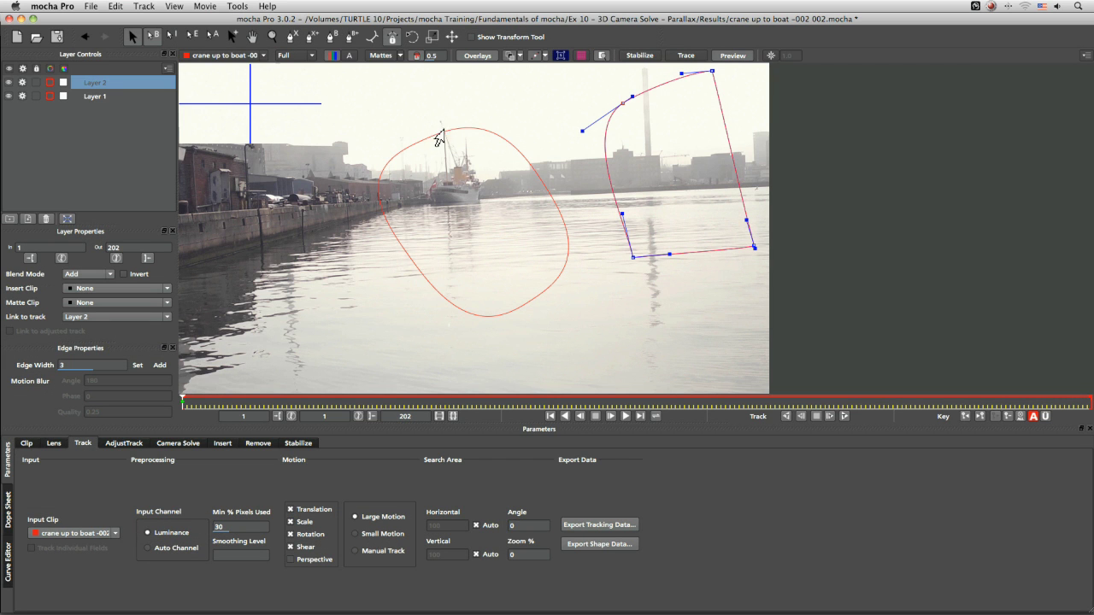
Compare the control points of the X-spline and Bezier shapes, and examine the chimney and buildings up close.
left_click(384, 169)
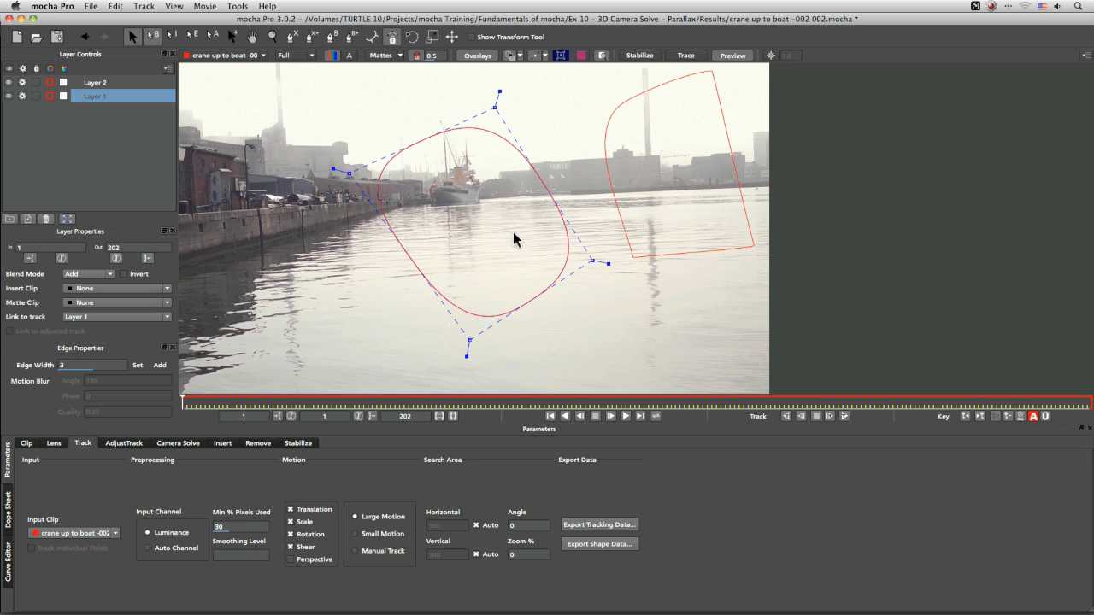
left_click(606, 130)
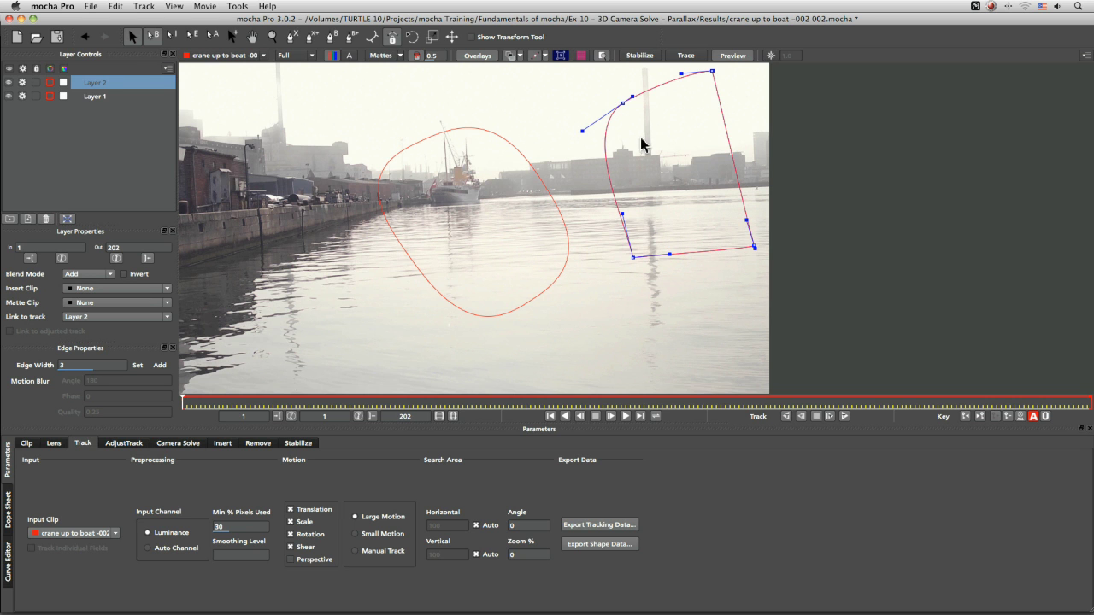
key("x")
left_click_drag(586, 127, 598, 306)
key("z")
left_click_drag(591, 220, 671, 186)
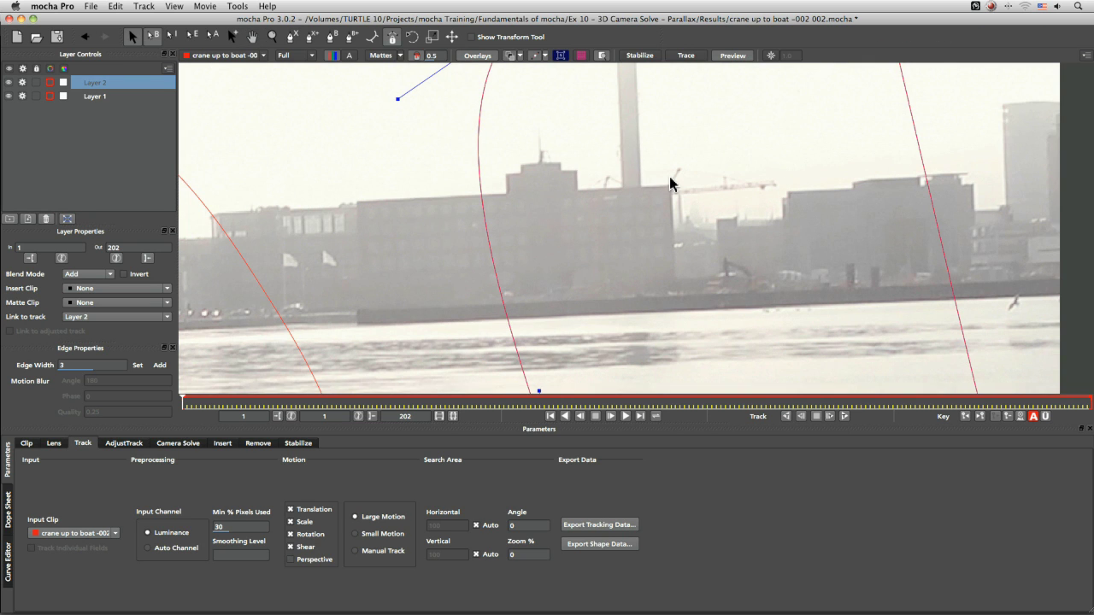
key("z")
left_click_drag(634, 162, 737, 188)
key("x")
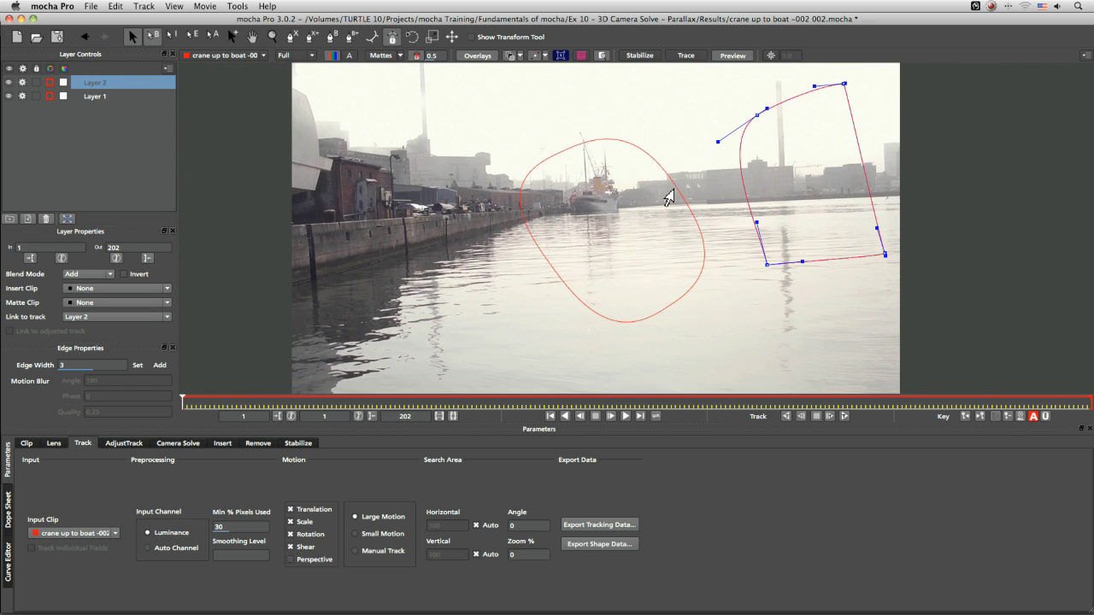
Rotate the X-spline shape around the ship back and forth about different pivots, ending near its original angle closer to the quay.
left_click(675, 195)
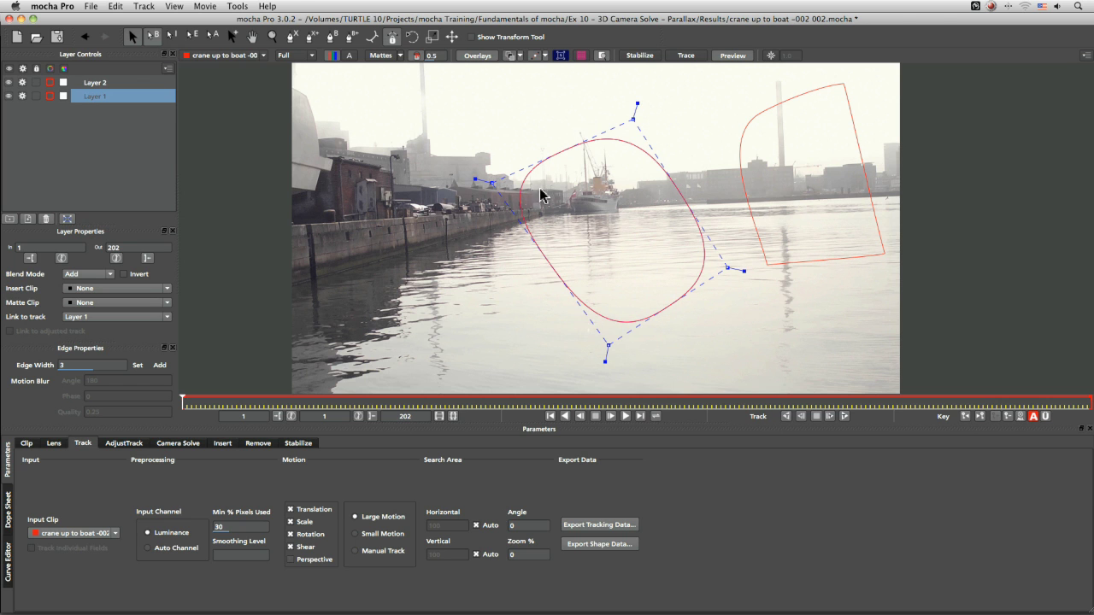
left_click(412, 37)
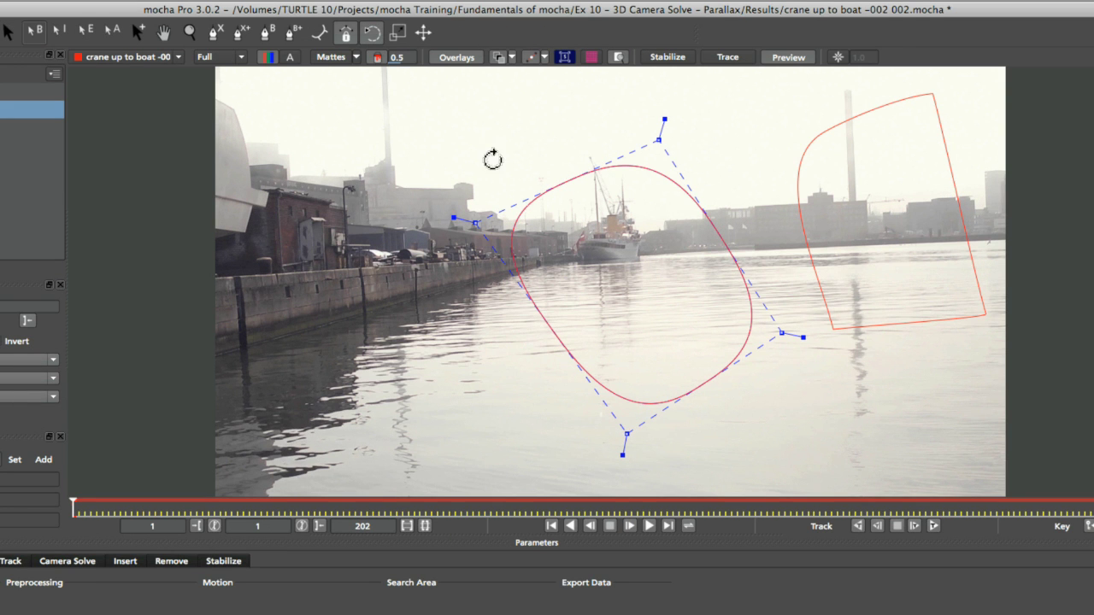
left_click_drag(638, 292, 482, 250)
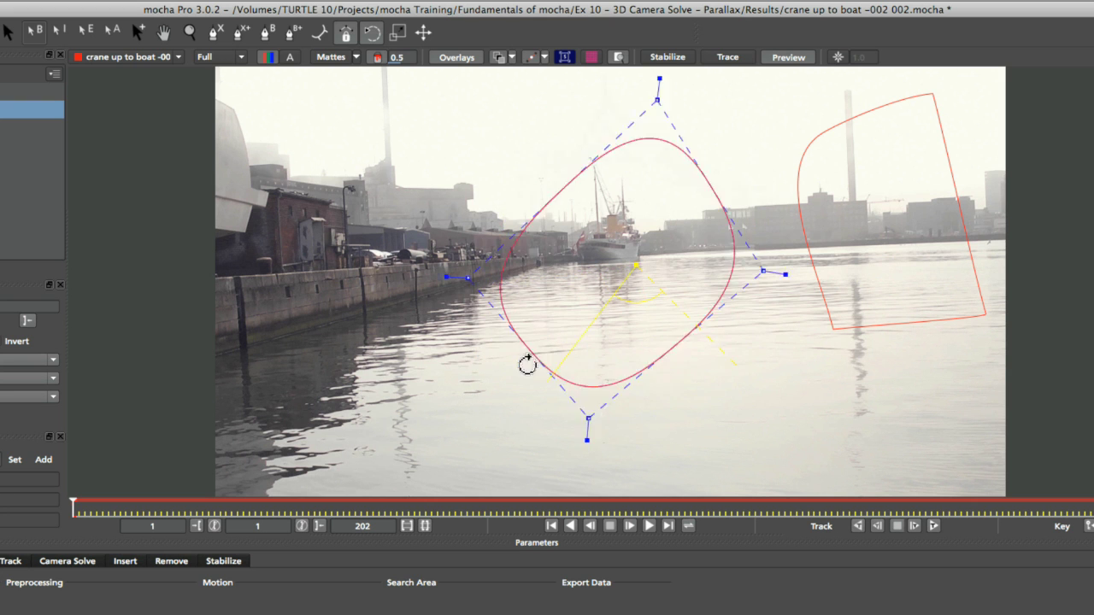
left_click_drag(505, 356, 480, 78)
left_click_drag(434, 230, 483, 223)
left_click_drag(572, 243, 729, 169)
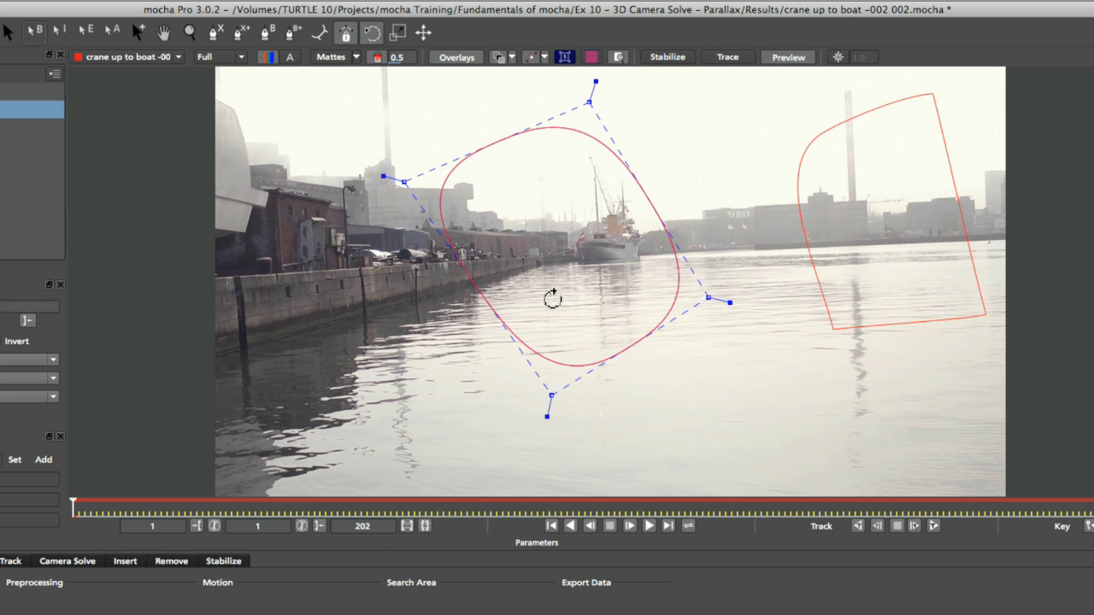
Scale the X-spline shape down and move it over the water just below the ship.
left_click(395, 34)
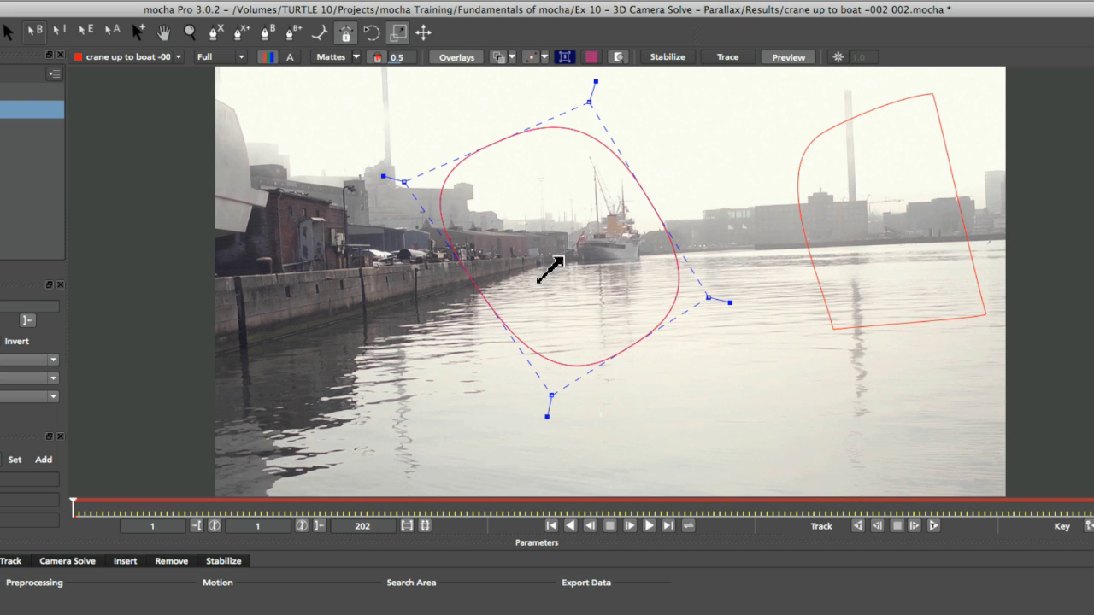
left_click_drag(576, 346, 576, 317)
left_click_drag(537, 156, 457, 65)
left_click(424, 32)
left_click_drag(549, 152, 637, 241)
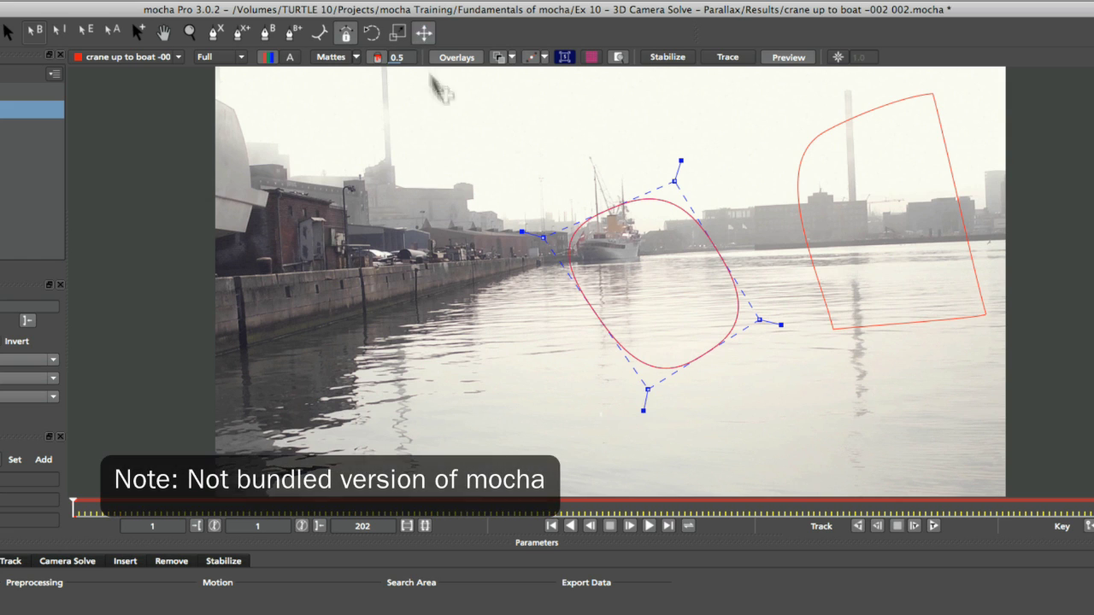
key("q")
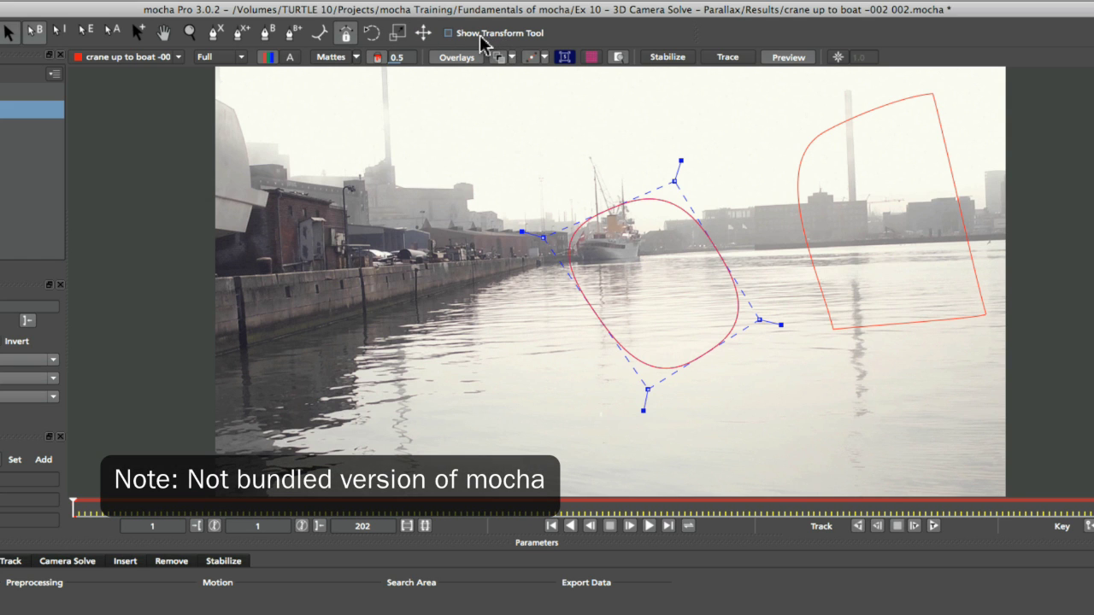
Use the transform tool's bounding box to move the X-spline shape toward the quay and scale it down slightly.
left_click(480, 34)
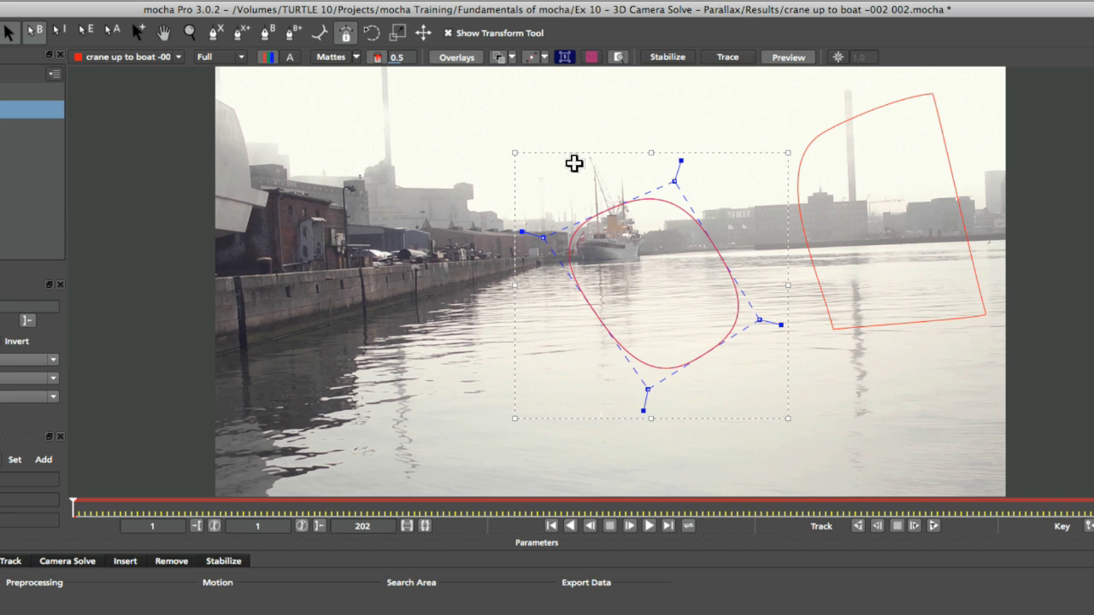
left_click_drag(574, 163, 424, 179)
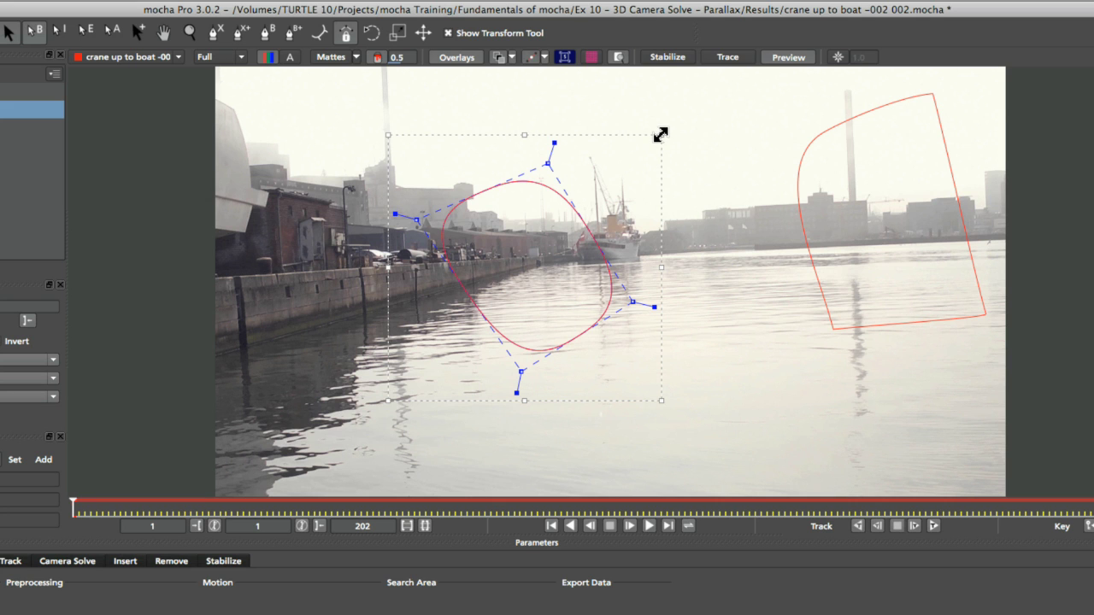
left_click_drag(660, 134, 641, 155)
Narrow and shorten the X-spline shape with the transform box, and rotate it clockwise until it stands upright.
left_click_drag(641, 278, 616, 265)
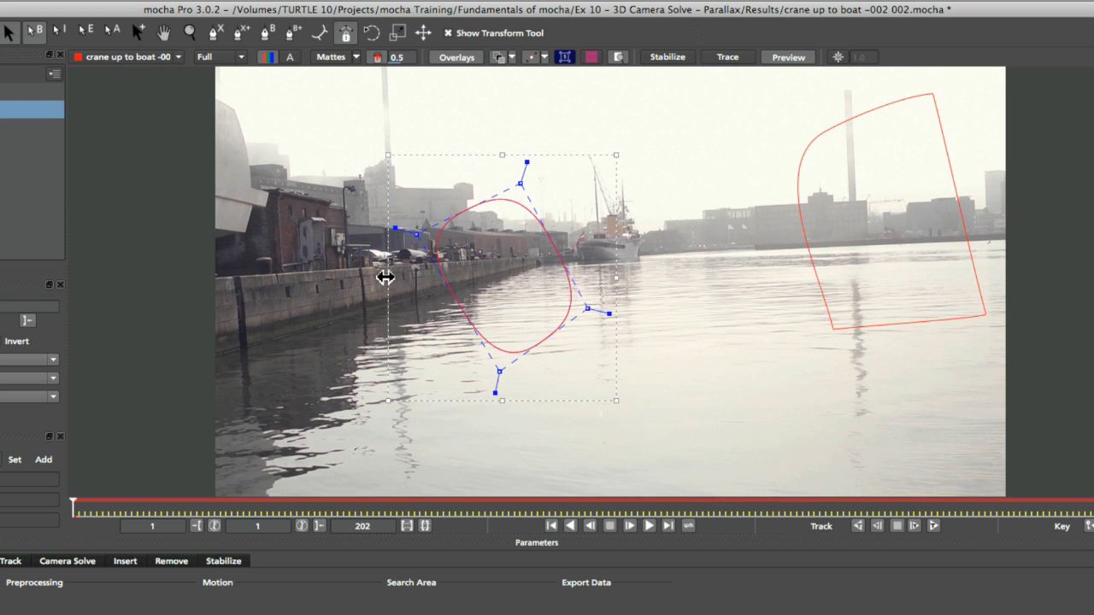
left_click_drag(385, 278, 433, 273)
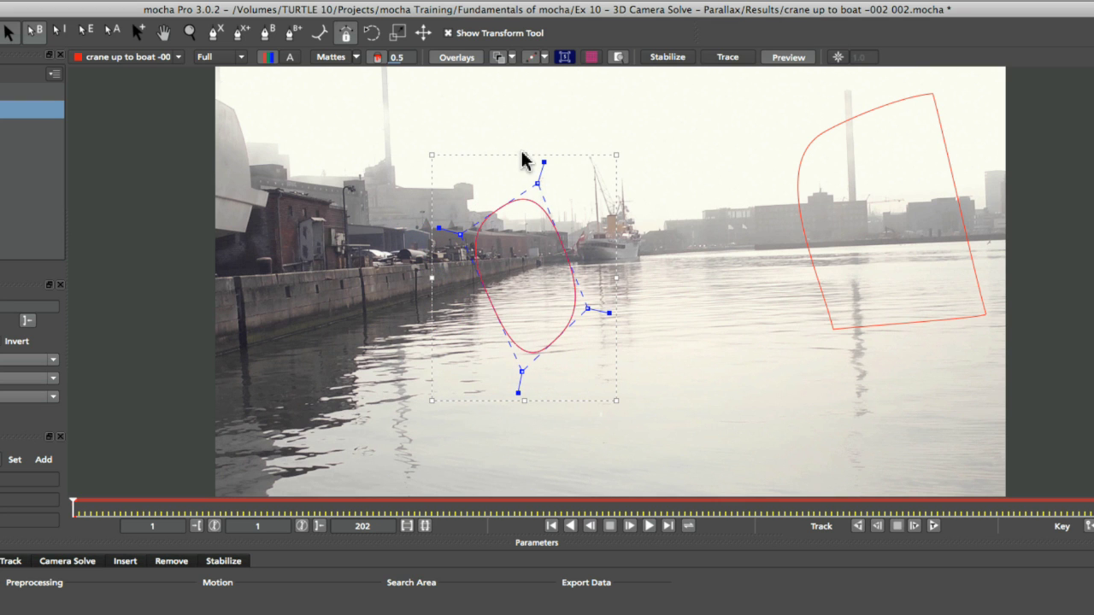
left_click_drag(521, 155, 538, 278)
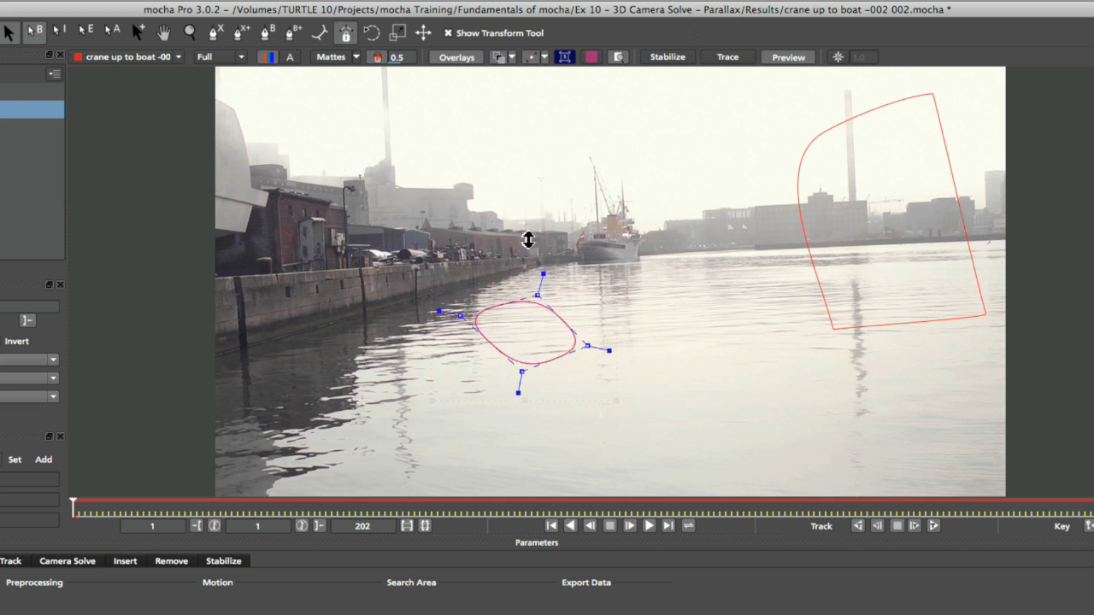
left_click_drag(528, 224, 522, 333)
left_click_drag(516, 220, 521, 167)
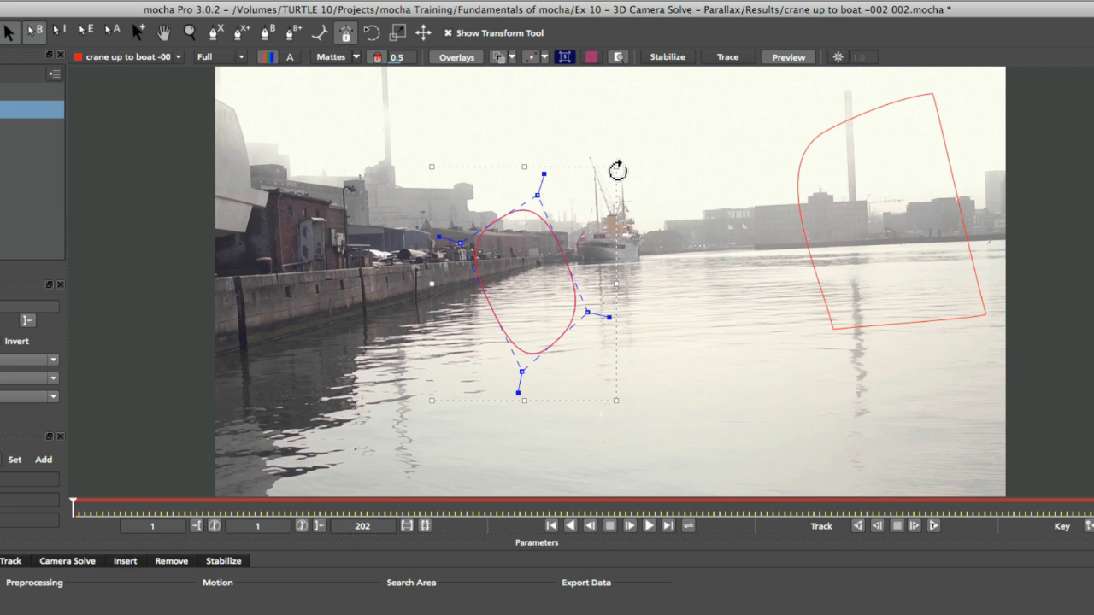
left_click_drag(616, 170, 641, 235)
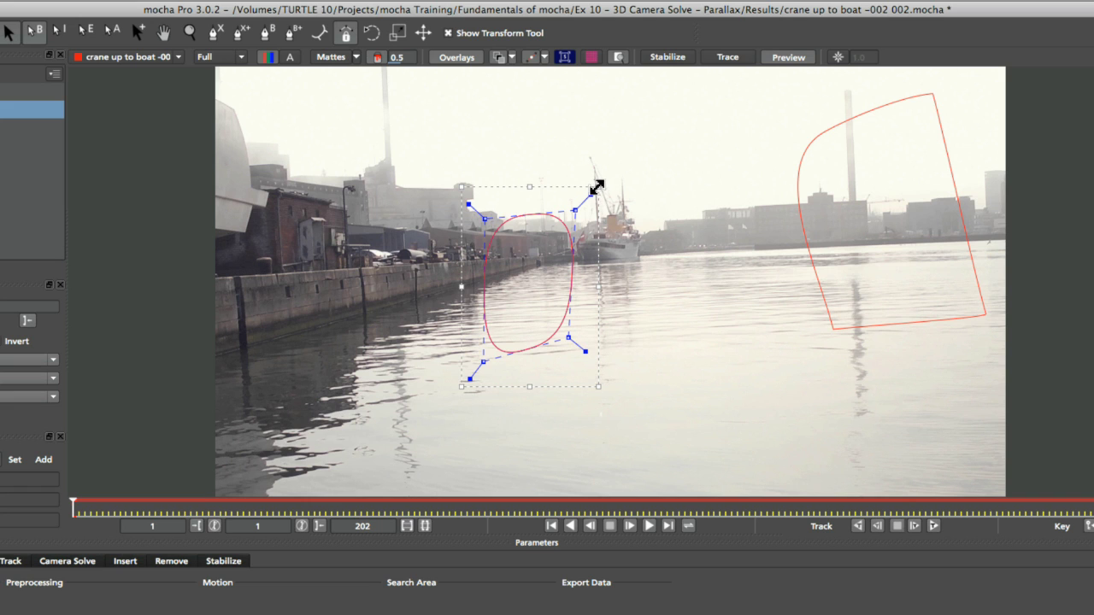
Distort the X-spline shape corner by corner with the transform box so it follows the quay wall in perspective.
left_click_drag(597, 186, 609, 266)
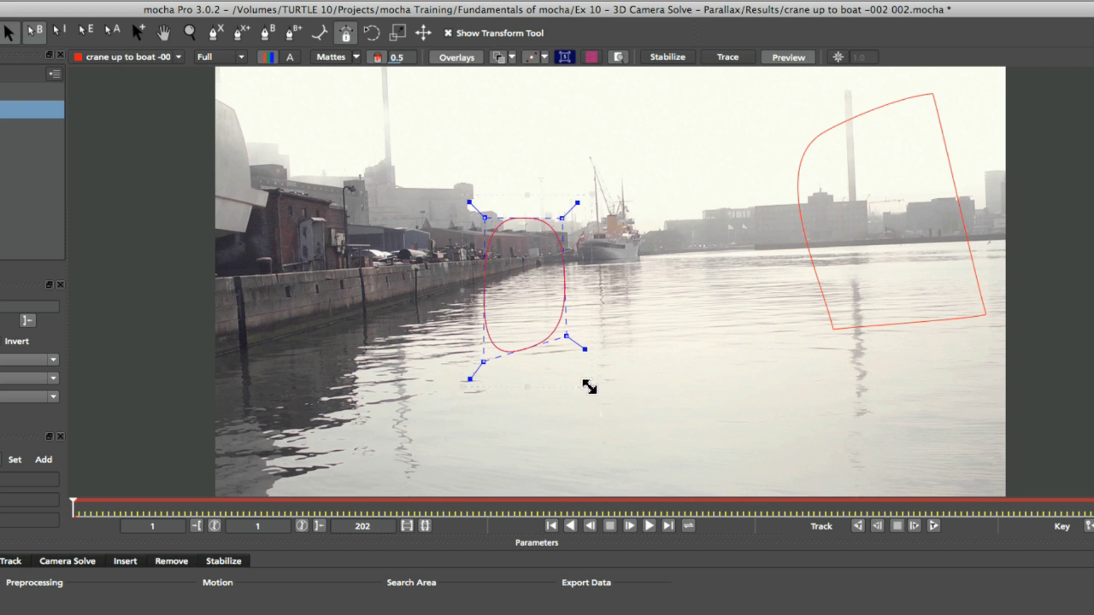
left_click_drag(589, 386, 576, 336)
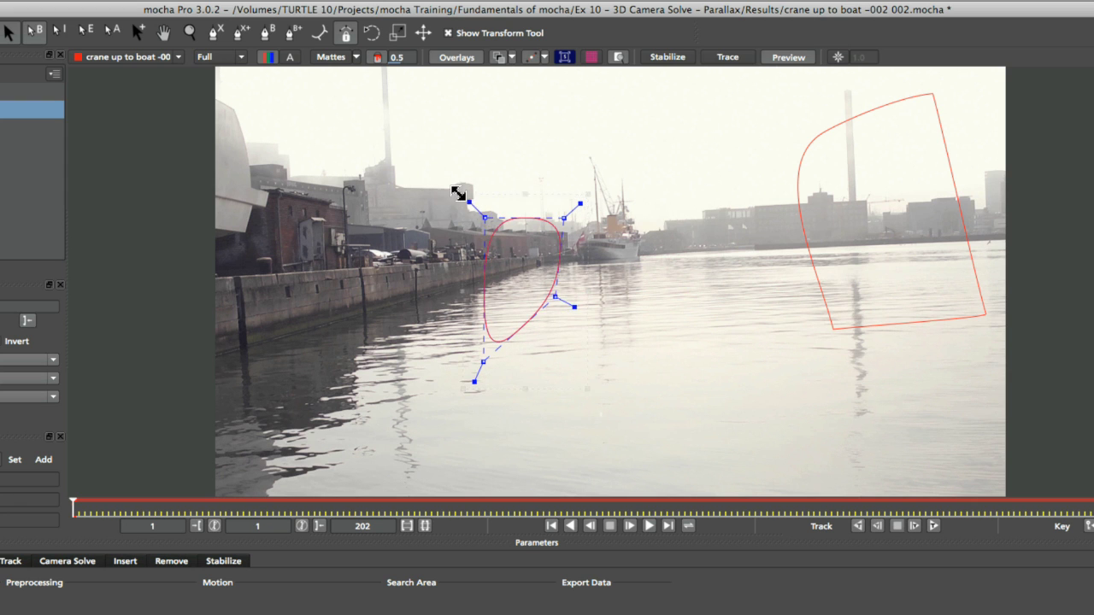
left_click_drag(455, 194, 381, 229)
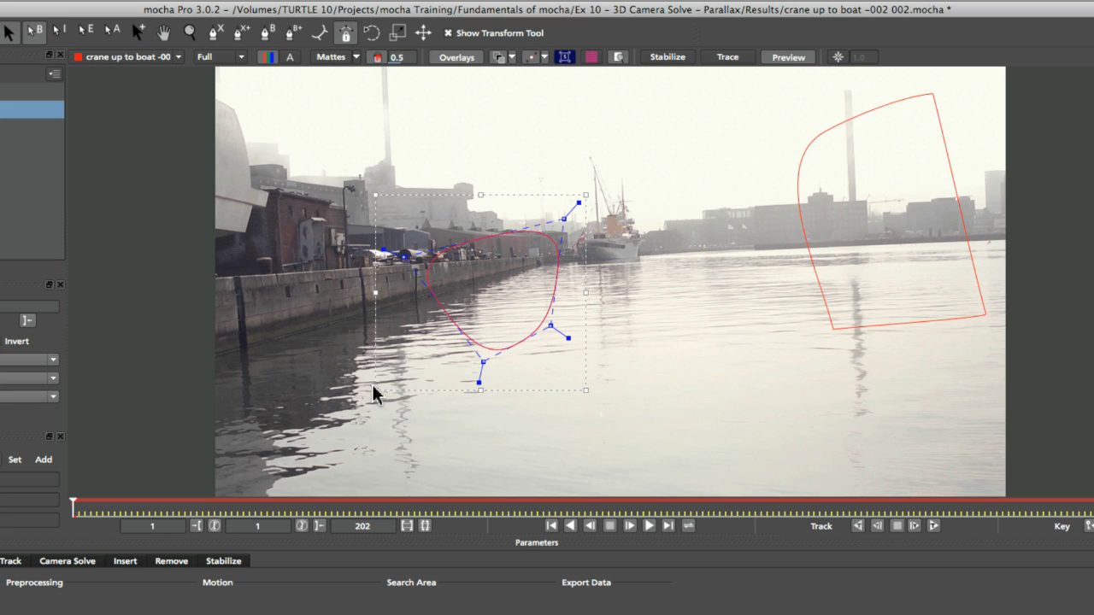
left_click_drag(375, 390, 301, 323)
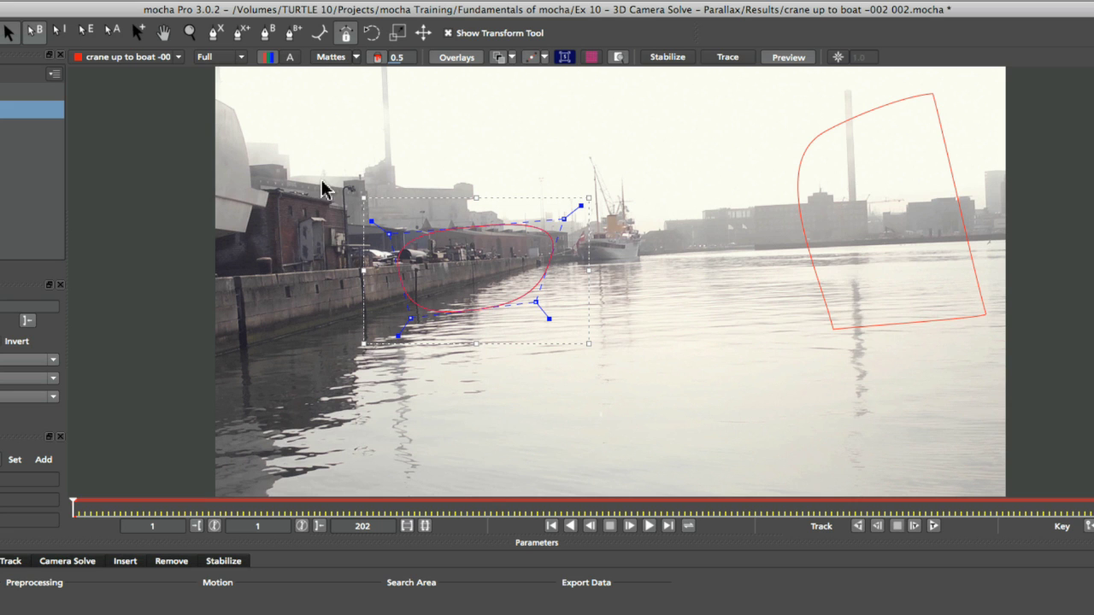
left_click_drag(363, 197, 370, 236)
left_click_drag(583, 204, 556, 219)
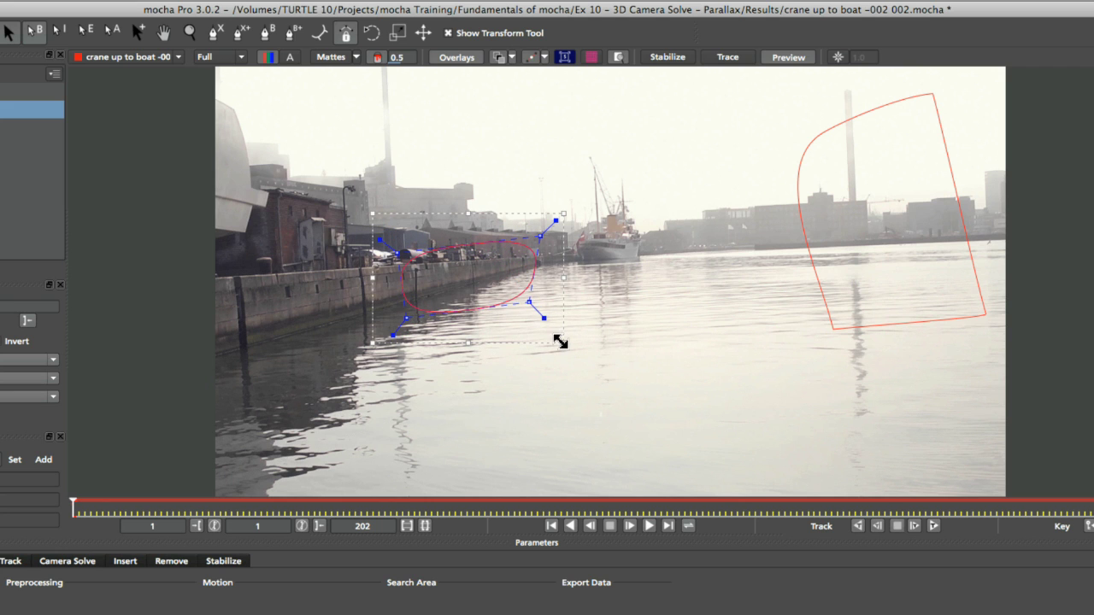
left_click_drag(543, 318, 532, 290)
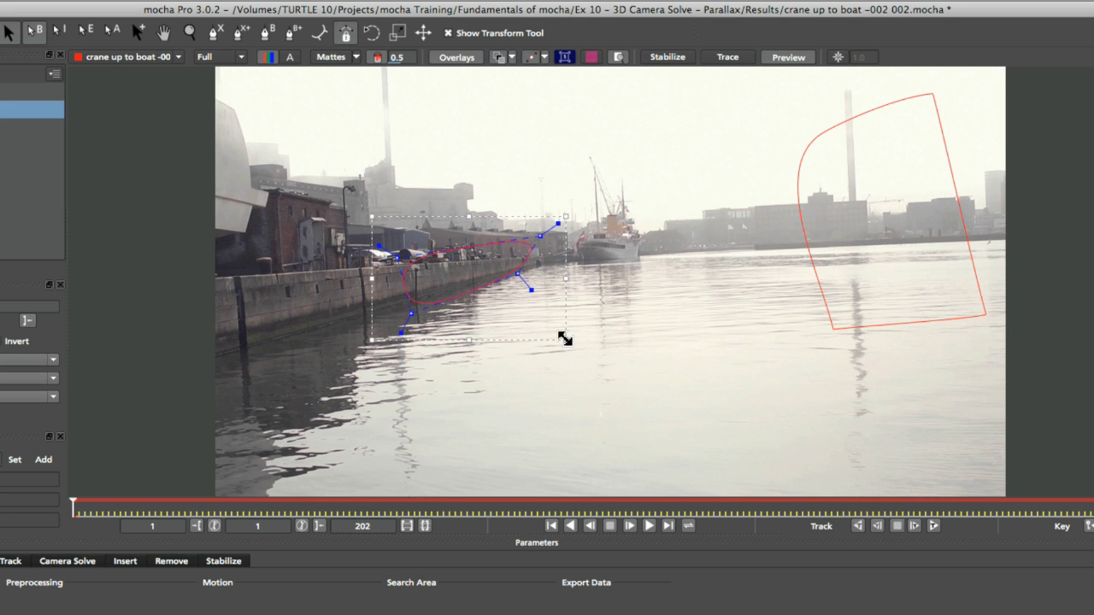
left_click_drag(565, 340, 667, 403)
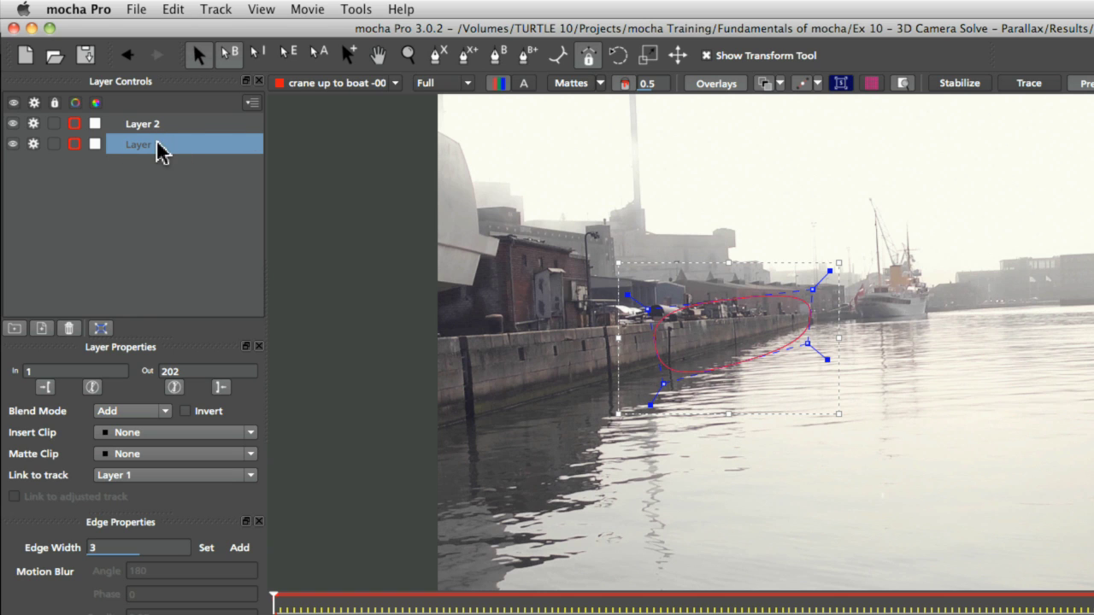
Select Layer 2 and move its Bezier shape left toward the ship, and make Layer 1 the active layer again.
left_click(159, 125)
left_click(159, 145)
left_click(159, 125)
left_click_drag(1076, 288, 894, 311)
left_click(136, 147)
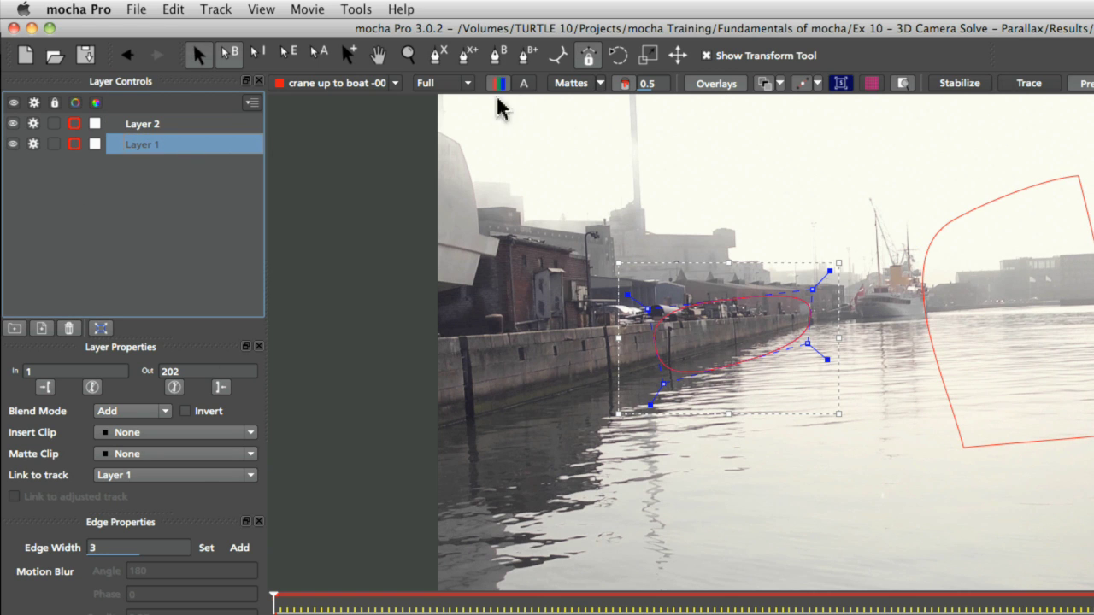
Add a four-point Bezier shape to Layer 1, drawn on the water below the quay-wall shape.
left_click(471, 65)
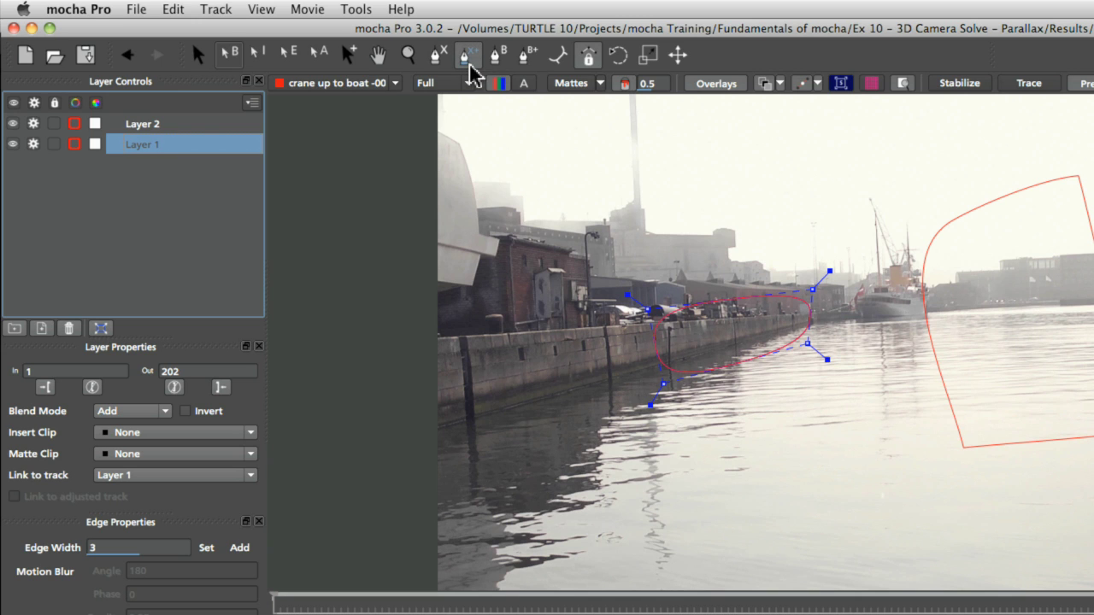
left_click(528, 57)
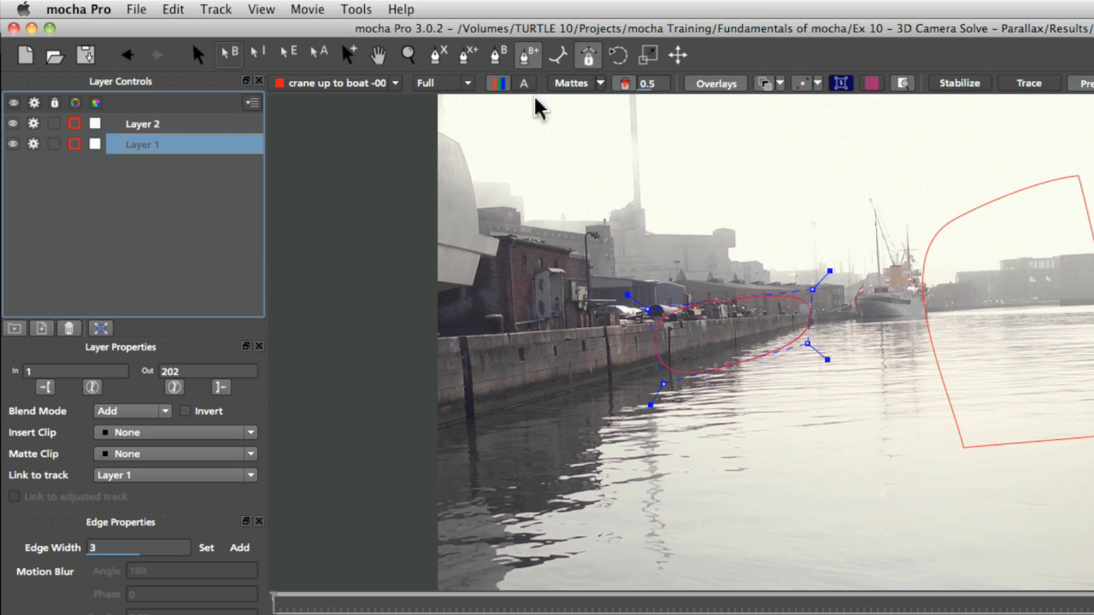
left_click(726, 410)
left_click(763, 528)
left_click(867, 417)
left_click(772, 459)
right_click(789, 398)
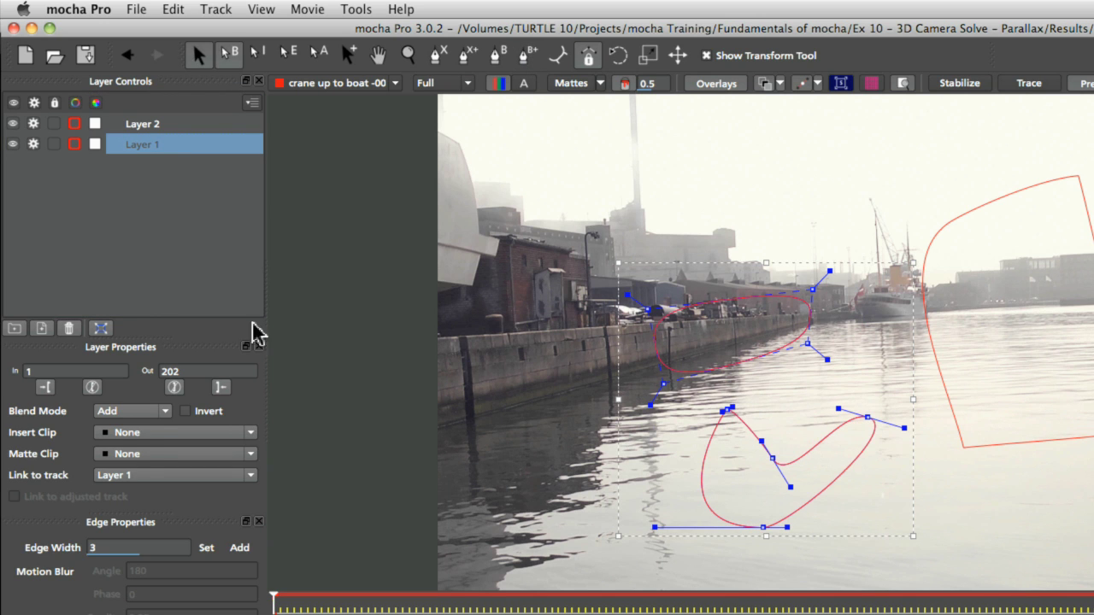
Alternate the selection between Layer 2 and Layer 1 to see which shapes belong to each, ending on Layer 2.
left_click(159, 125)
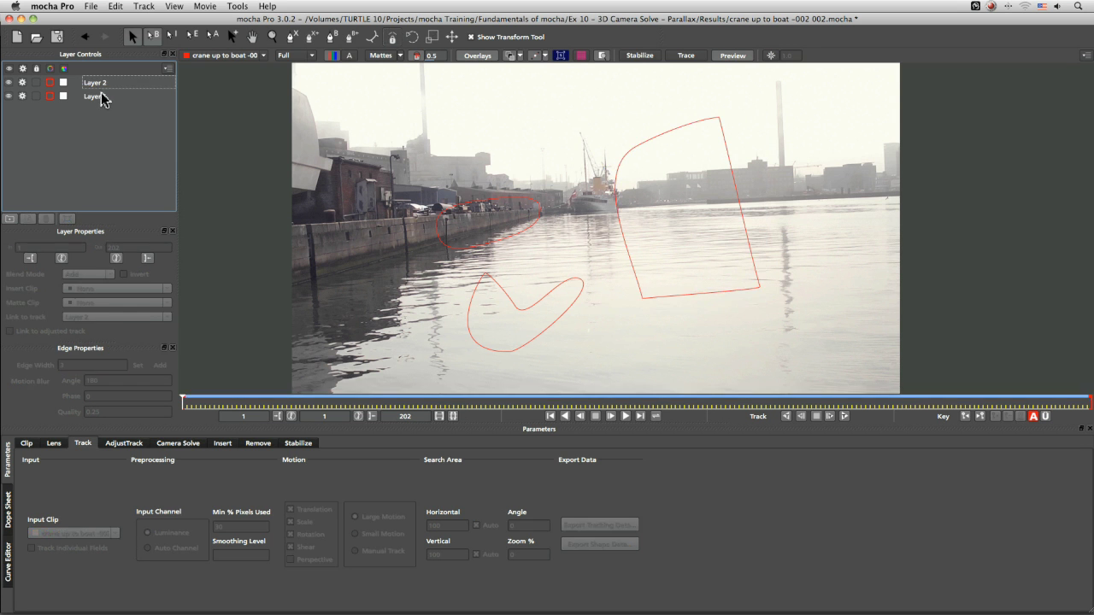
left_click(109, 120)
left_click(92, 95)
left_click(96, 84)
left_click(92, 97)
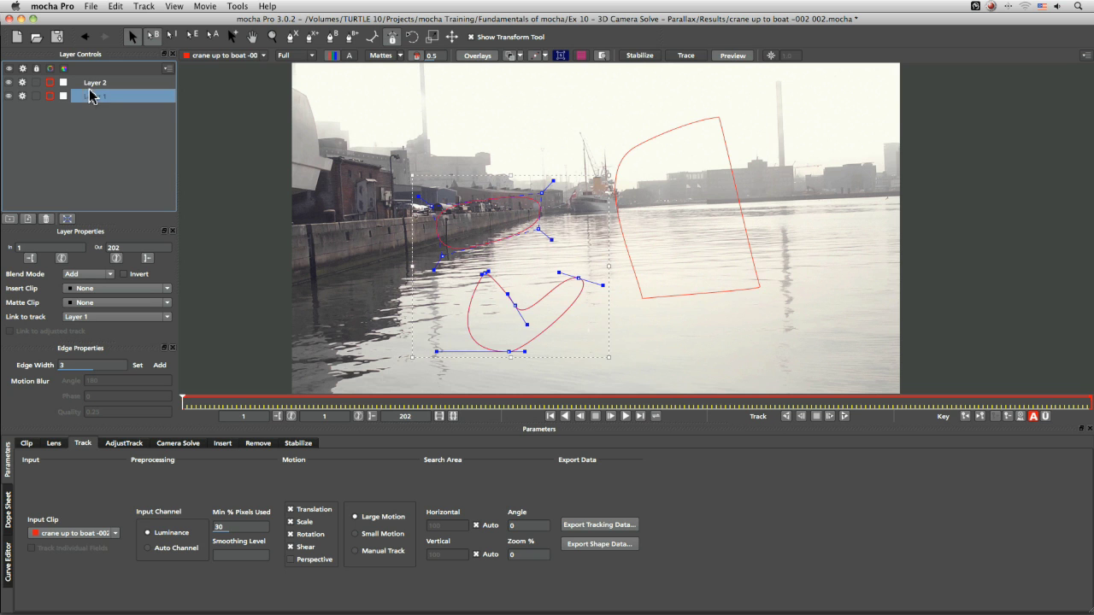
left_click(92, 83)
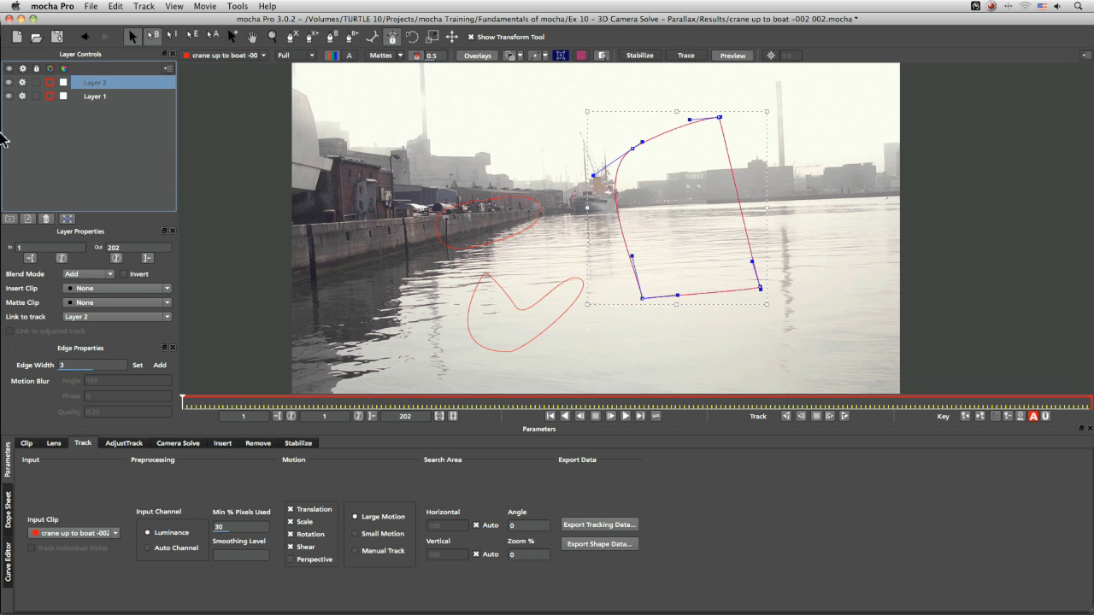
Toggle the visibility of Layer 2 and Layer 1 off and on, leaving both layers shown.
left_click(9, 83)
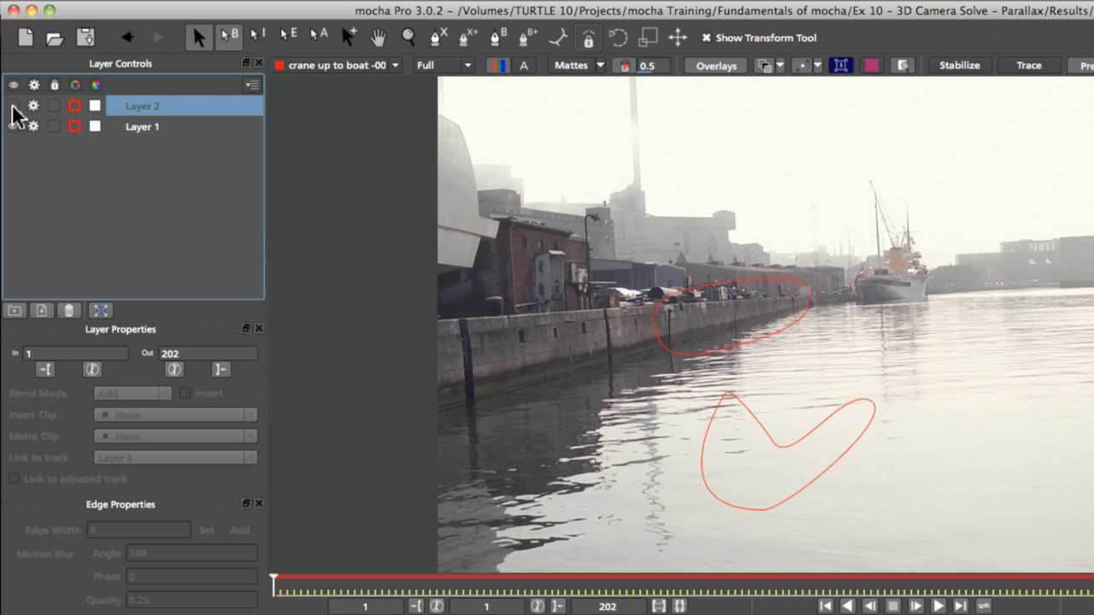
left_click(9, 82)
left_click(8, 82)
left_click(9, 82)
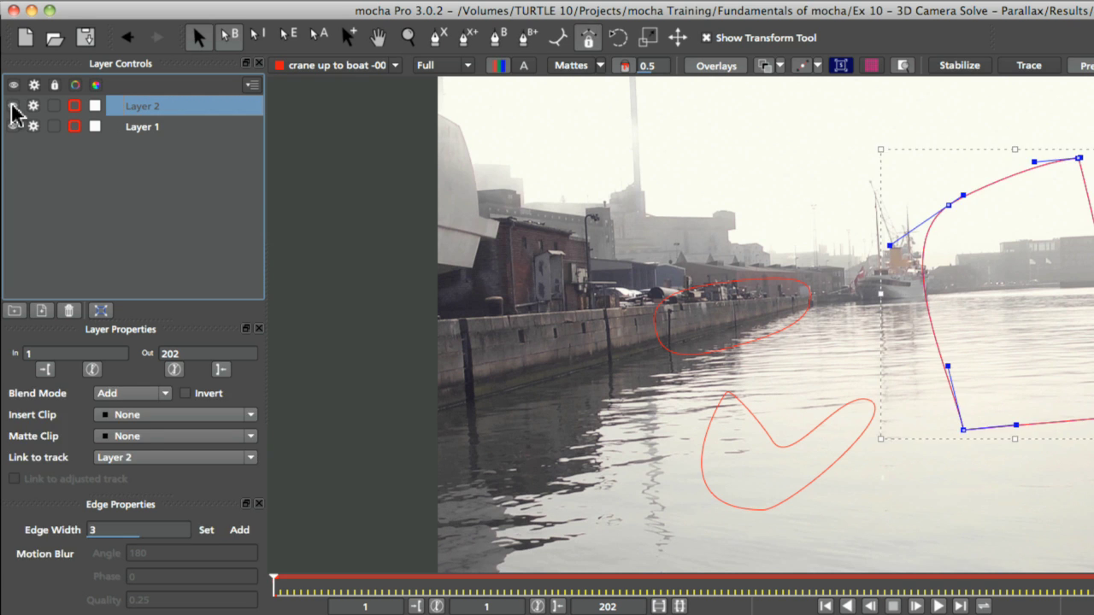
left_click(12, 106)
left_click(12, 106)
left_click(14, 126)
left_click(13, 127)
left_click(13, 127)
left_click(13, 106)
left_click(13, 106)
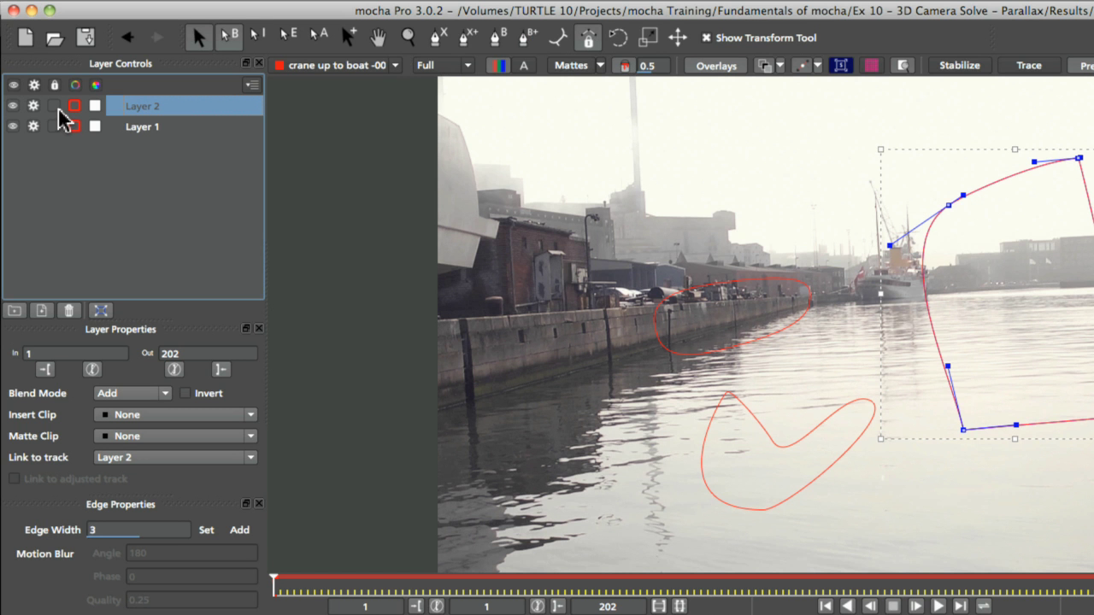
Select Layer 1 and change its spline outline colour to light blue.
left_click(36, 95)
left_click(55, 106)
left_click(55, 126)
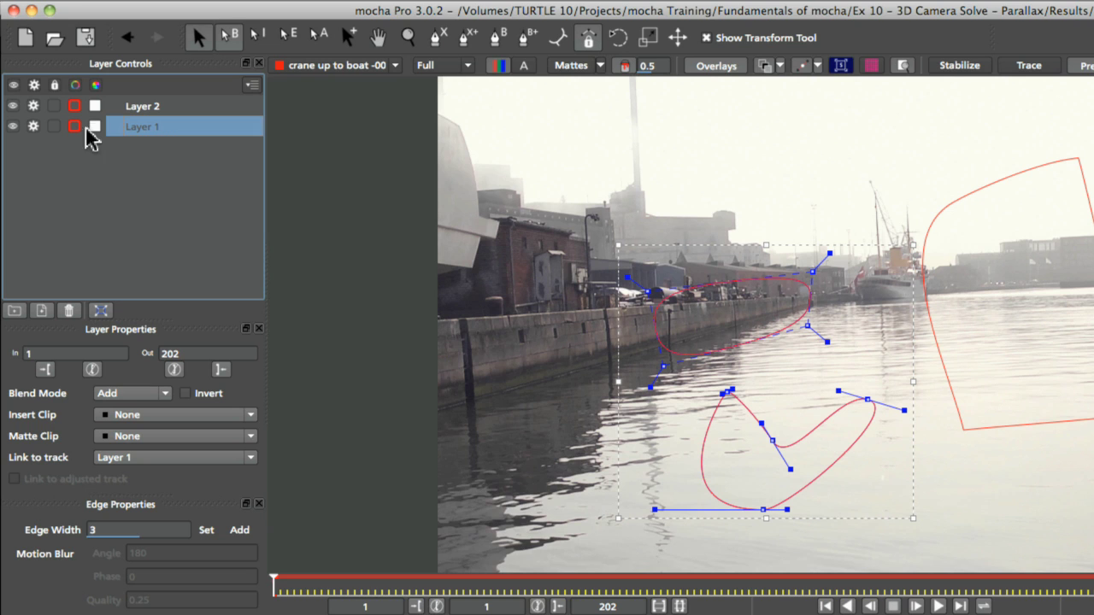
left_click(74, 129)
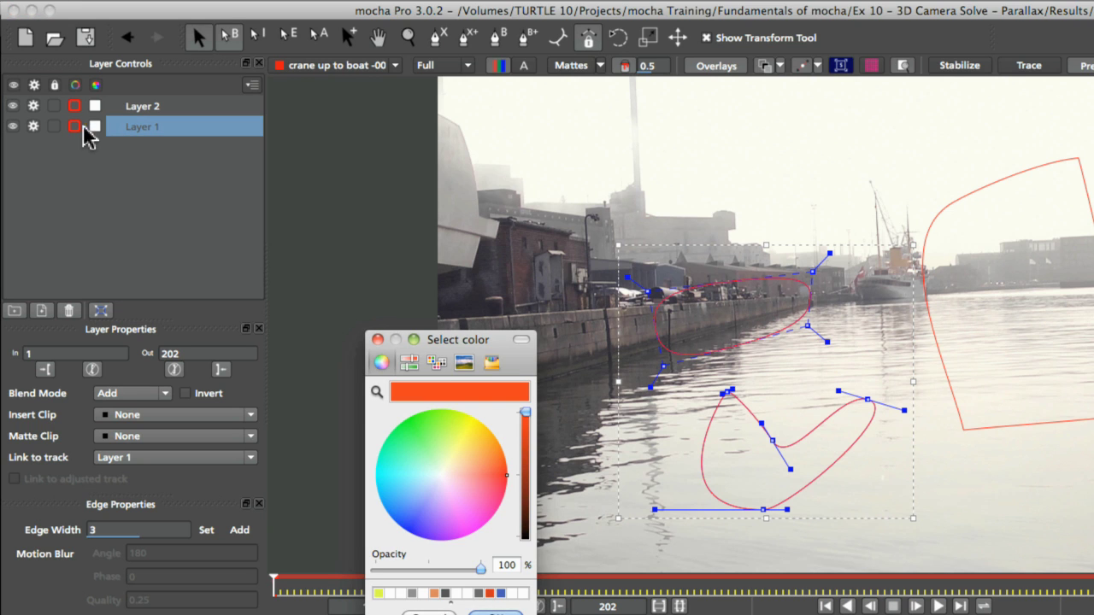
left_click(410, 452)
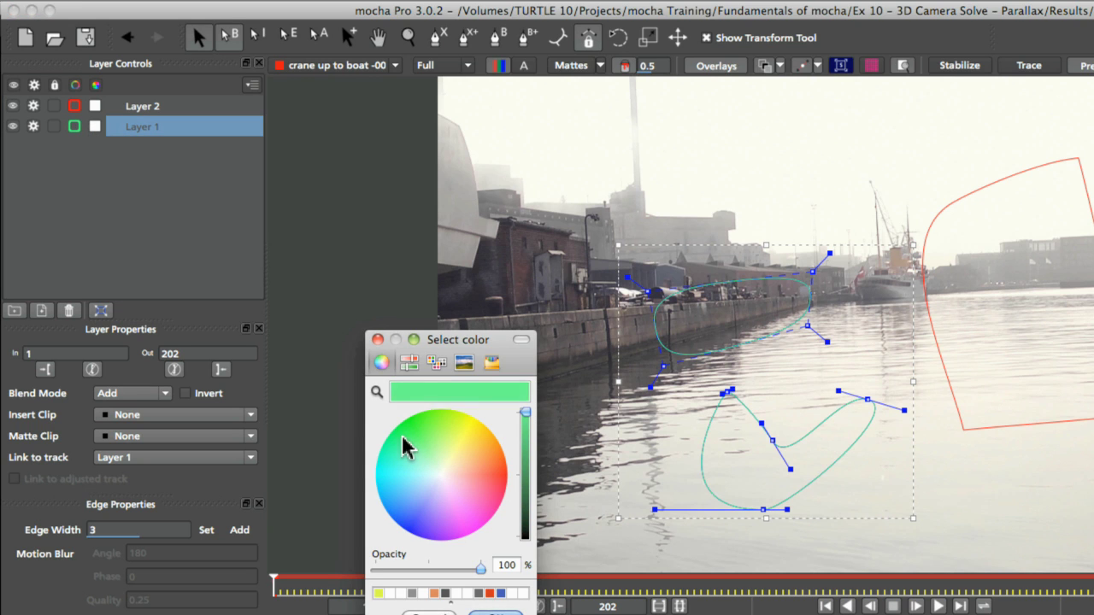
left_click_drag(405, 446, 490, 498)
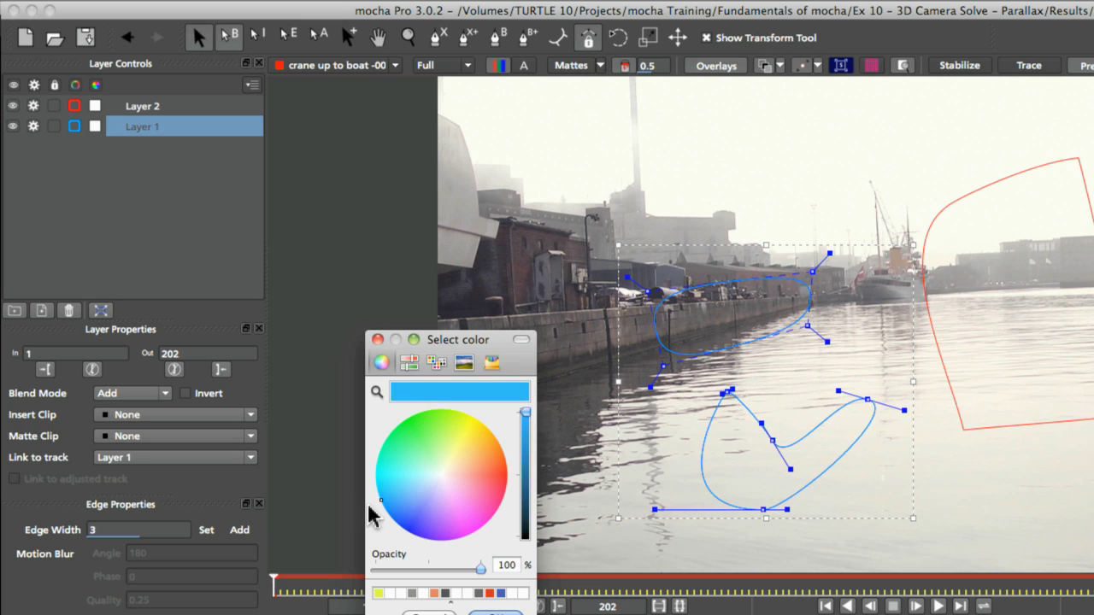
mouse_move(369, 506)
left_mouse_down()
mouse_move(419, 456)
mouse_move(399, 461)
left_mouse_up()
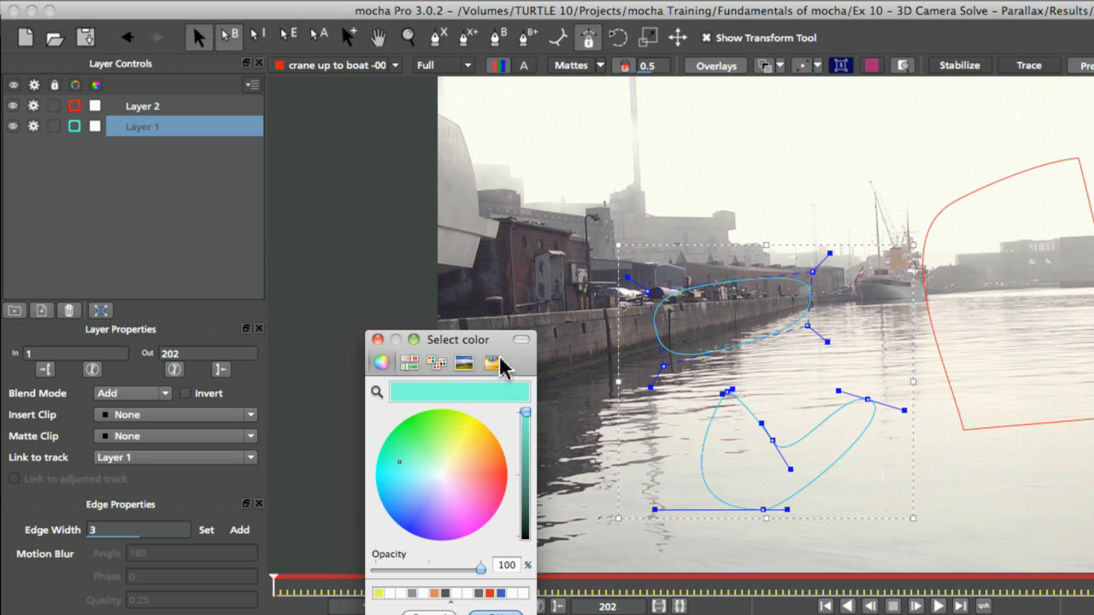
left_click(400, 479)
left_click_drag(399, 480, 387, 482)
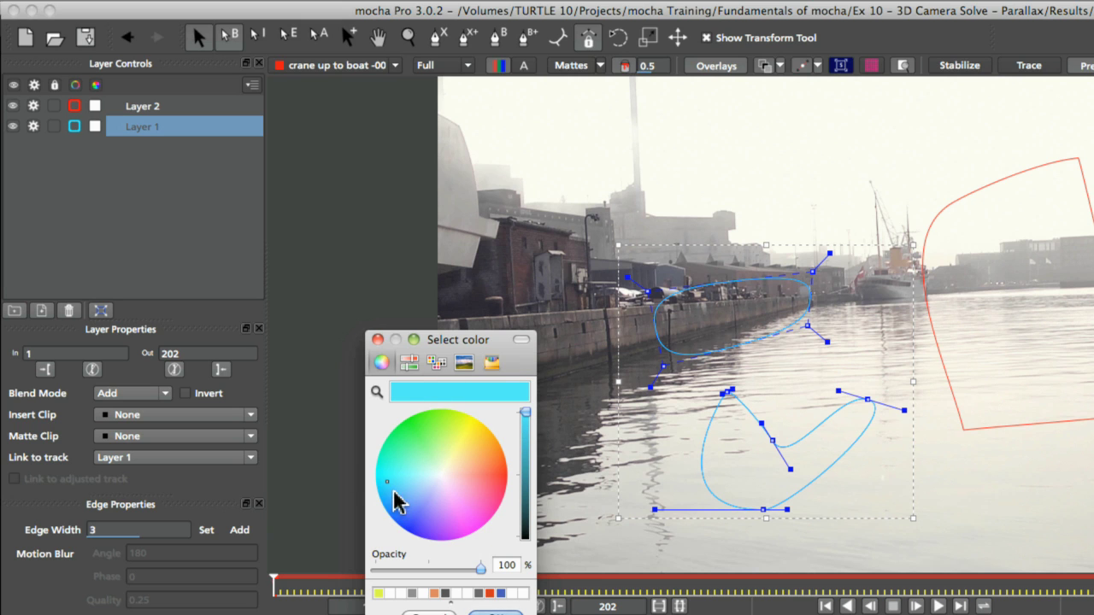
left_click(389, 494)
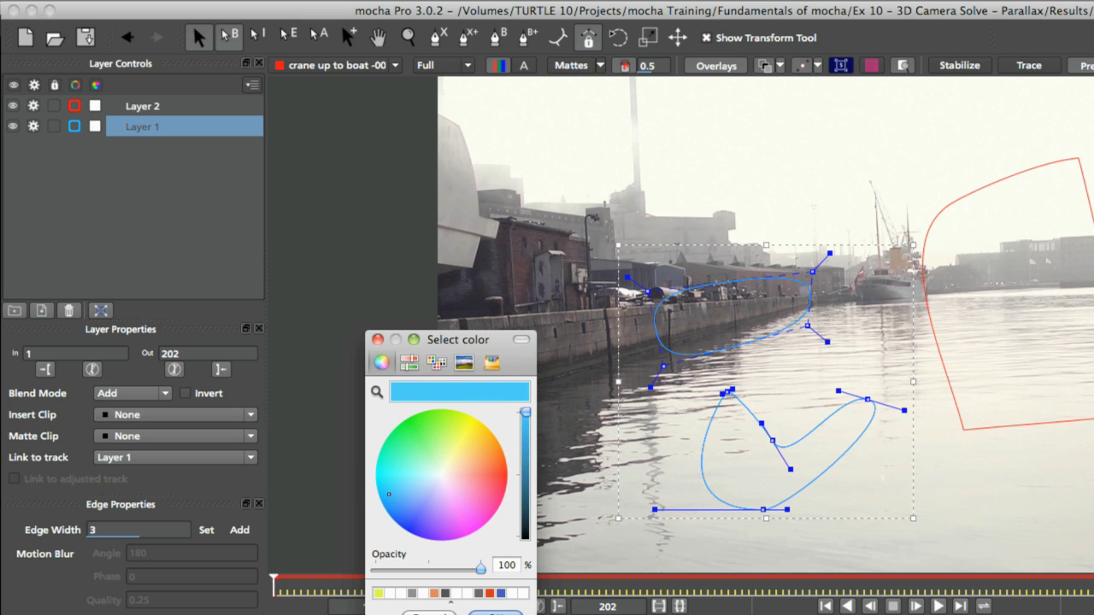
left_click(496, 613)
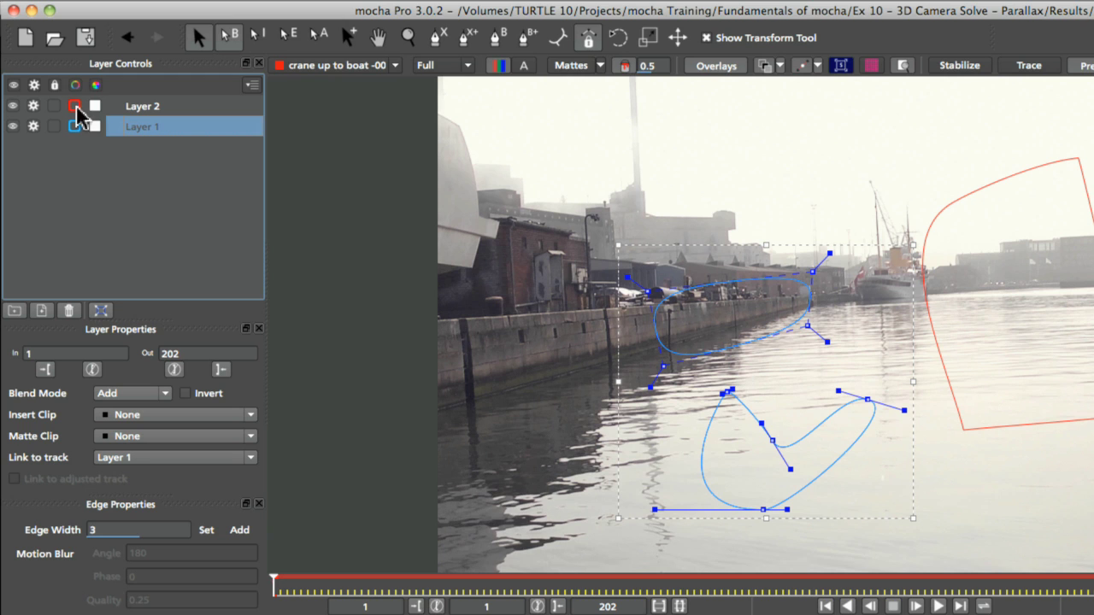
Change Layer 2's spline outline colour to orange.
left_click(75, 106)
mouse_move(481, 456)
left_mouse_down()
mouse_move(496, 435)
mouse_move(505, 481)
mouse_move(490, 456)
left_mouse_up()
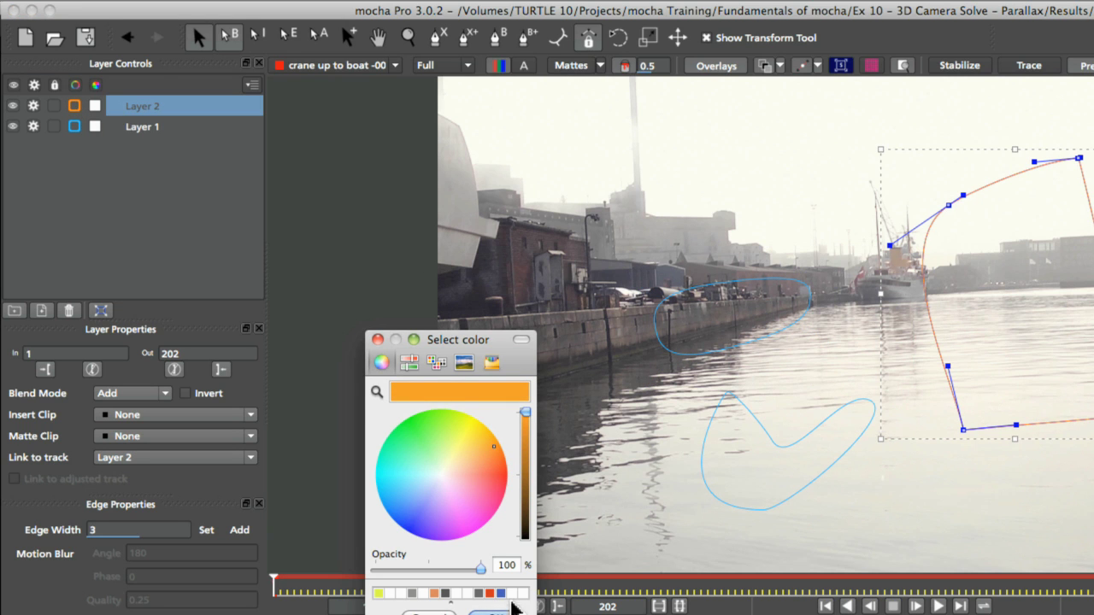
left_click(496, 613)
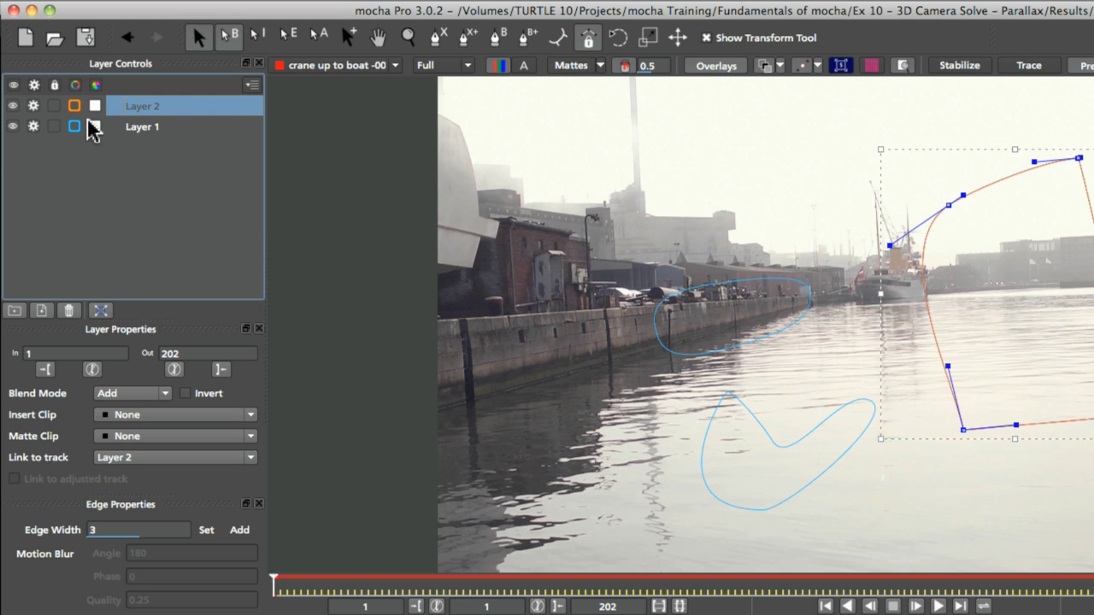
Show the layers' coloured mattes over the footage and set the matte fill opacity to 0.35.
left_click(600, 67)
left_click(598, 85)
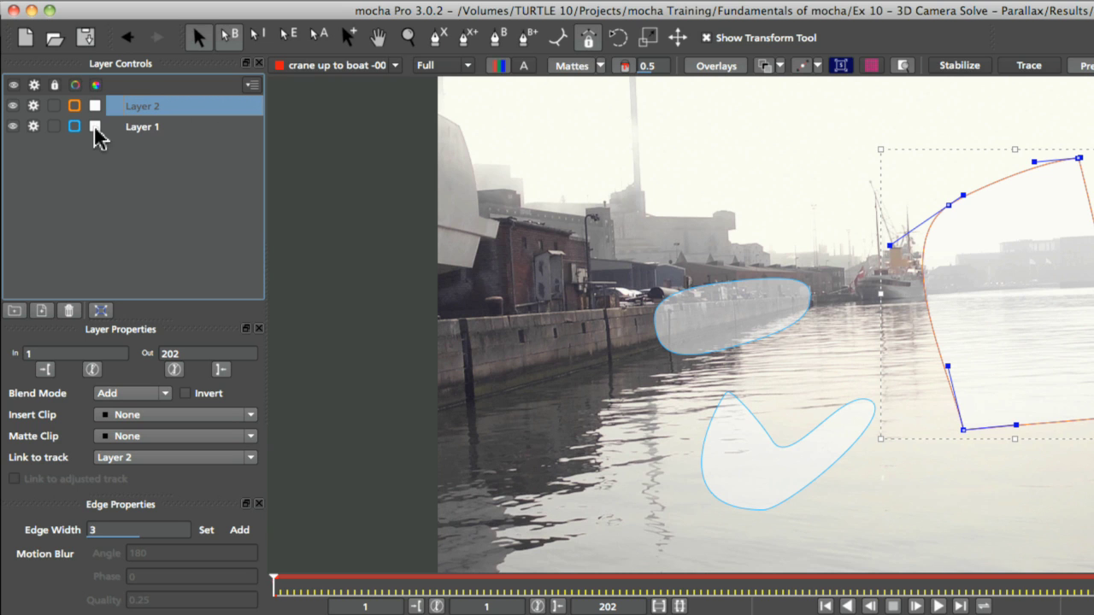
left_click_drag(653, 67, 636, 30)
left_click(625, 71)
left_click(624, 72)
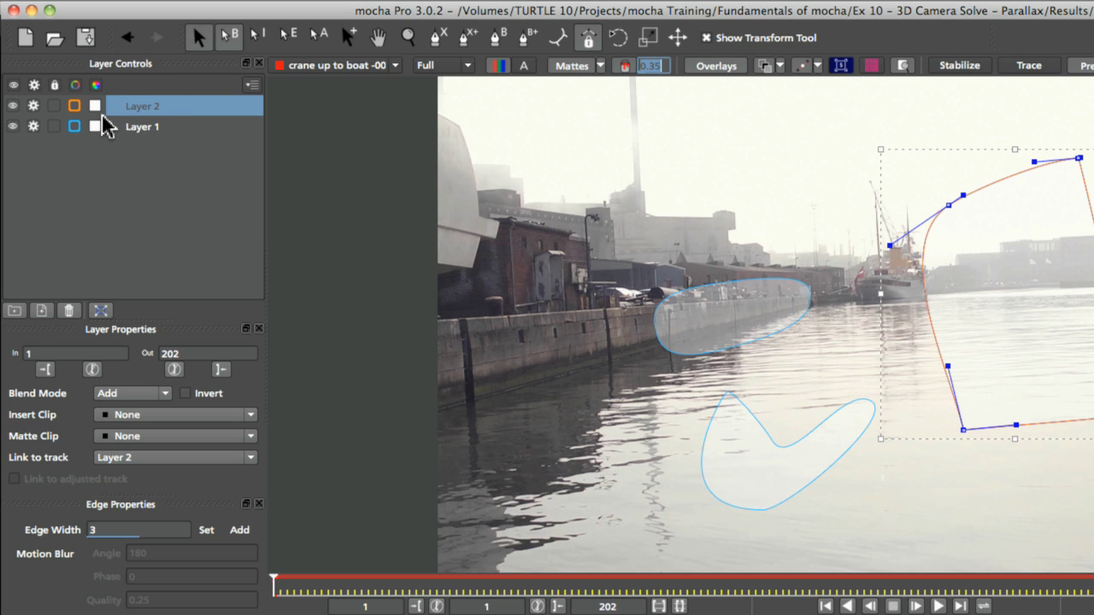
Set the matte fill colour to yellow for Layer 2 and green for Layer 1.
left_click(95, 106)
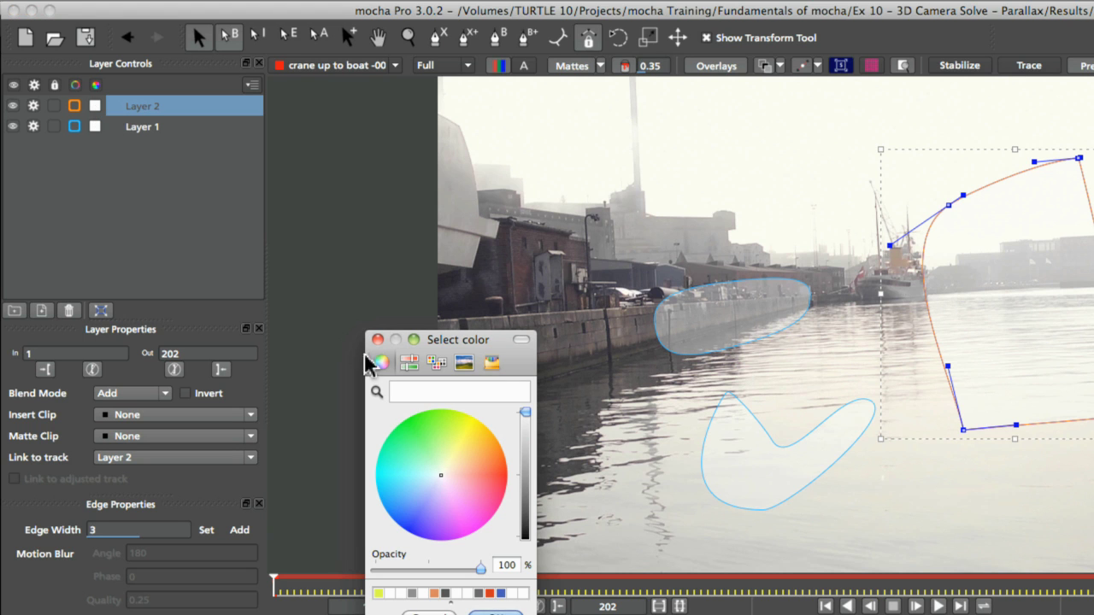
left_click(468, 446)
left_click(495, 612)
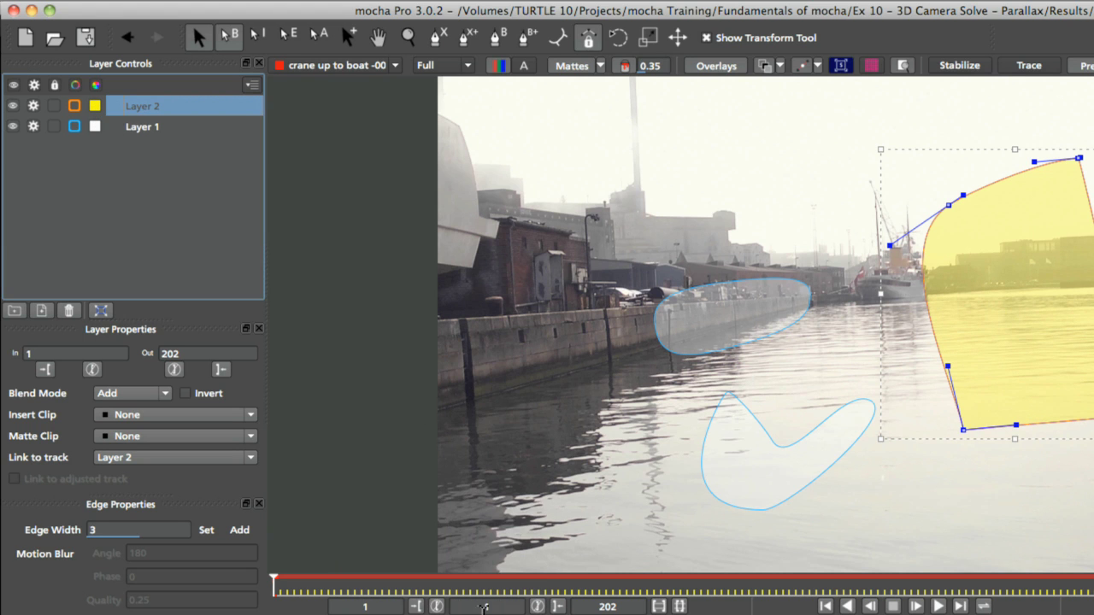
left_click(96, 126)
left_click(401, 424)
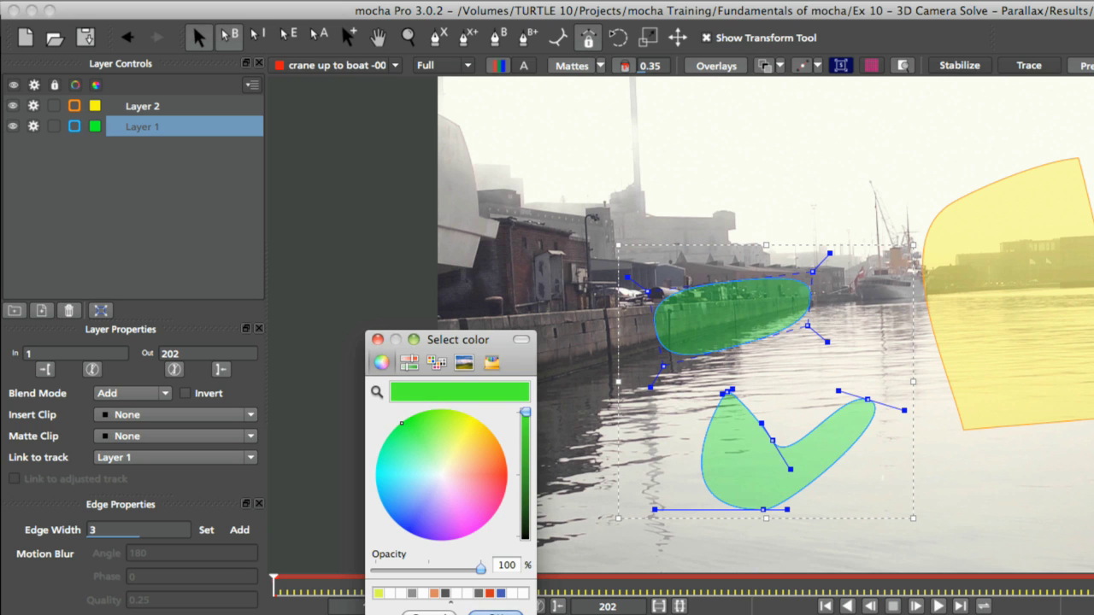
left_click(496, 612)
Select Layer 1 and Layer 2 together and put them into a new layer group.
left_click(171, 107)
left_click(158, 127)
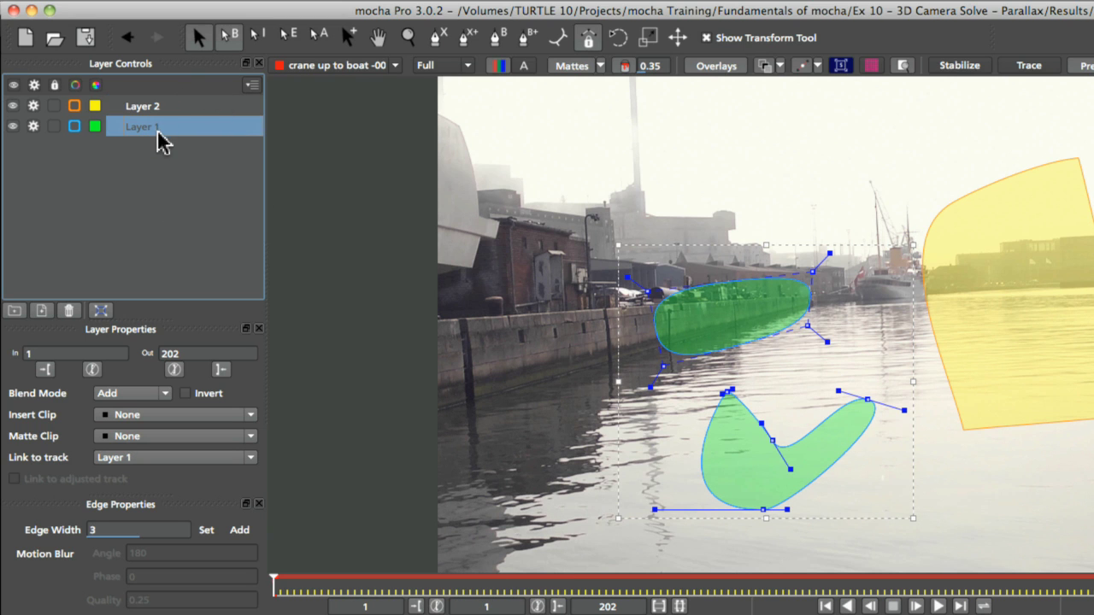
left_click(181, 109, "shift")
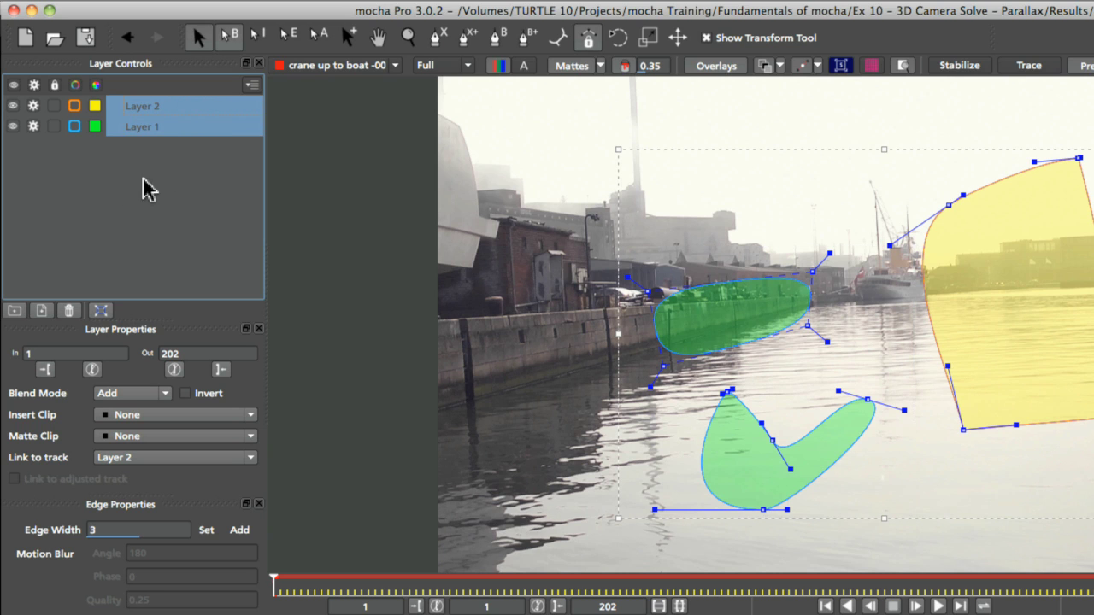
left_click(17, 313)
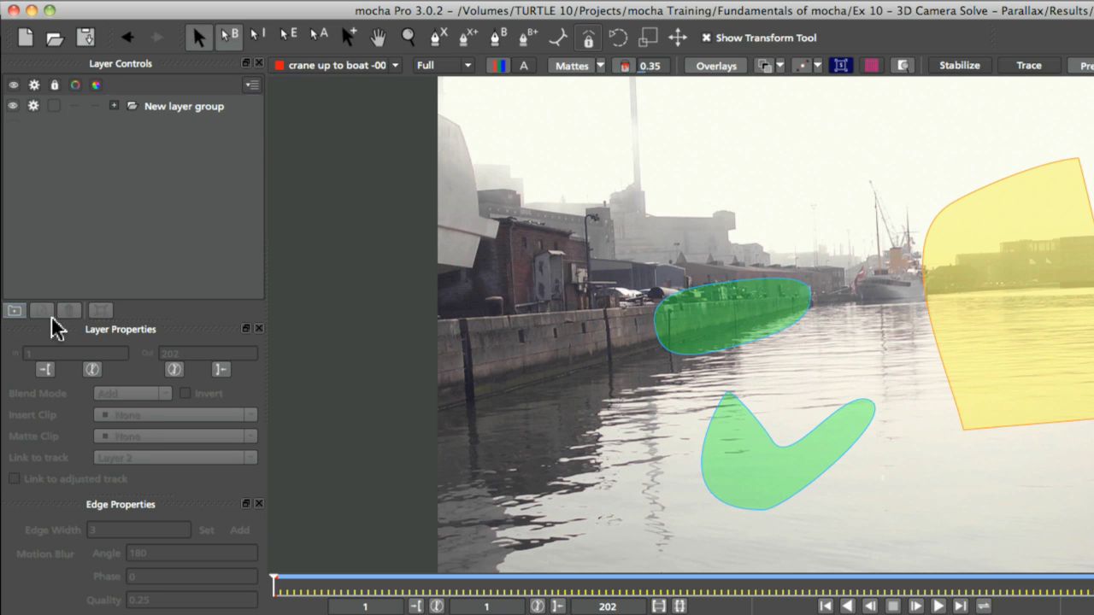
Rename the new layer group with the owner's first name followed by "first group".
left_click(182, 109)
double_click(195, 107)
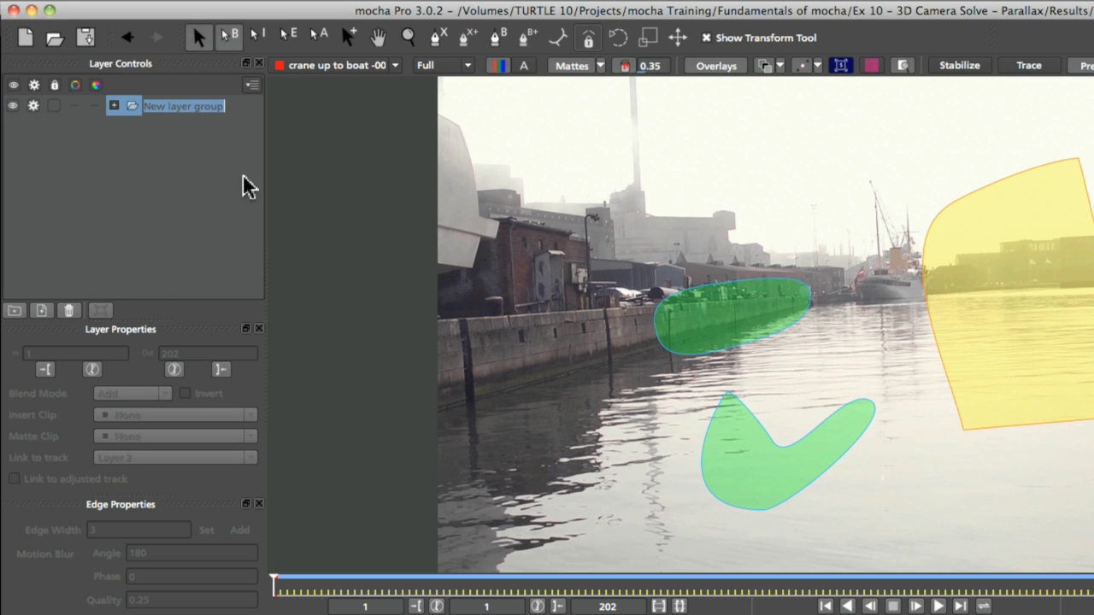
type("Bens")
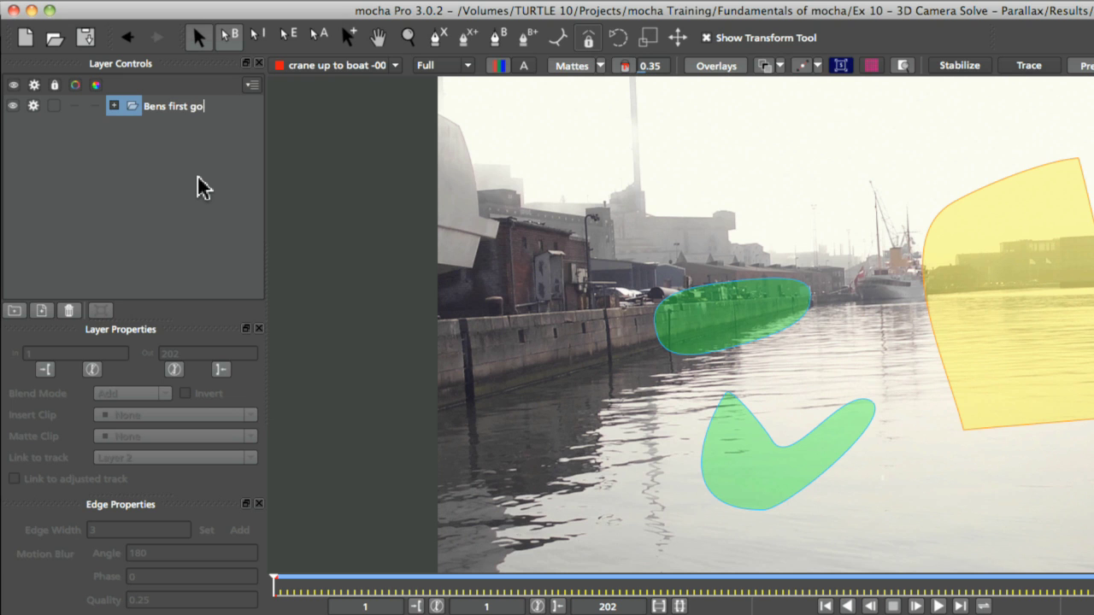
key("Return")
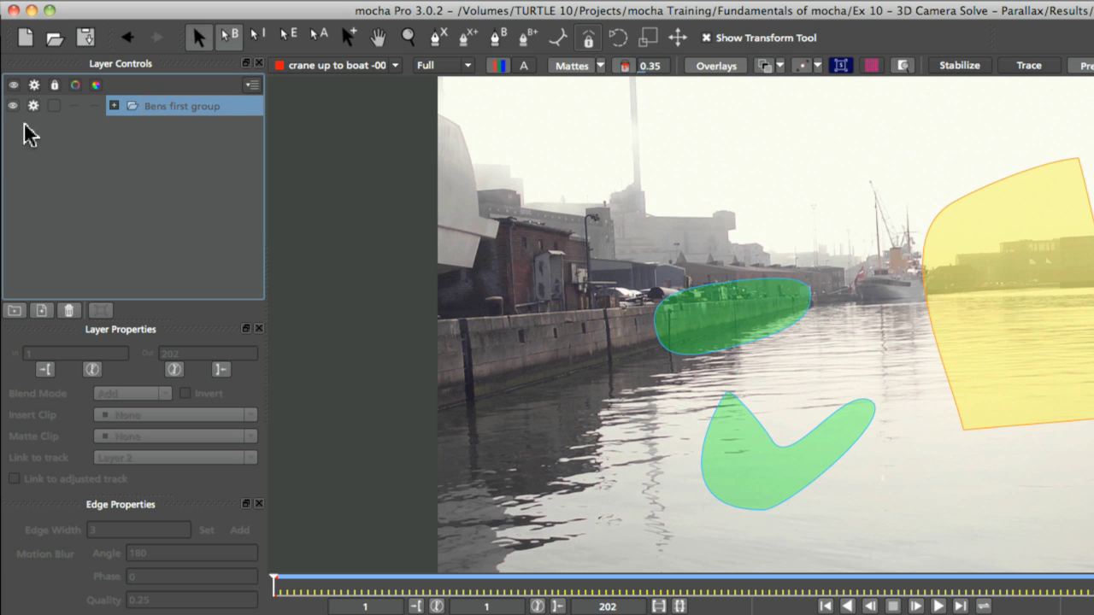
Expand the layer group and move Layer 1 above Layer 2 inside it.
left_click(115, 106)
left_click(161, 130)
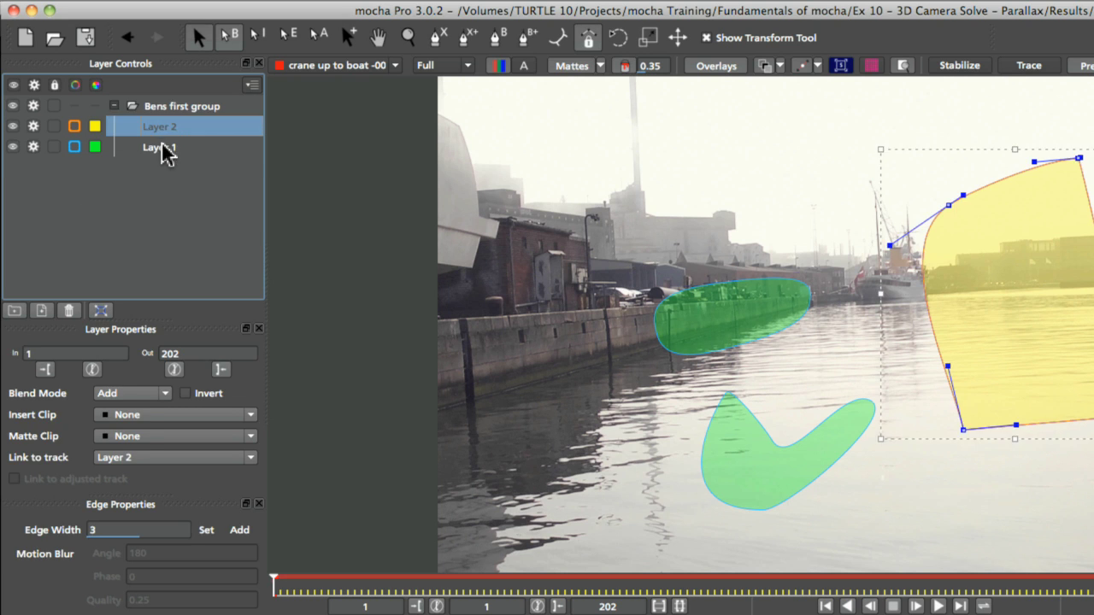
left_click(169, 146)
left_click(162, 128)
left_click_drag(166, 146, 154, 115)
Collapse and expand the layer group repeatedly, leaving its layers listed.
left_click(114, 106)
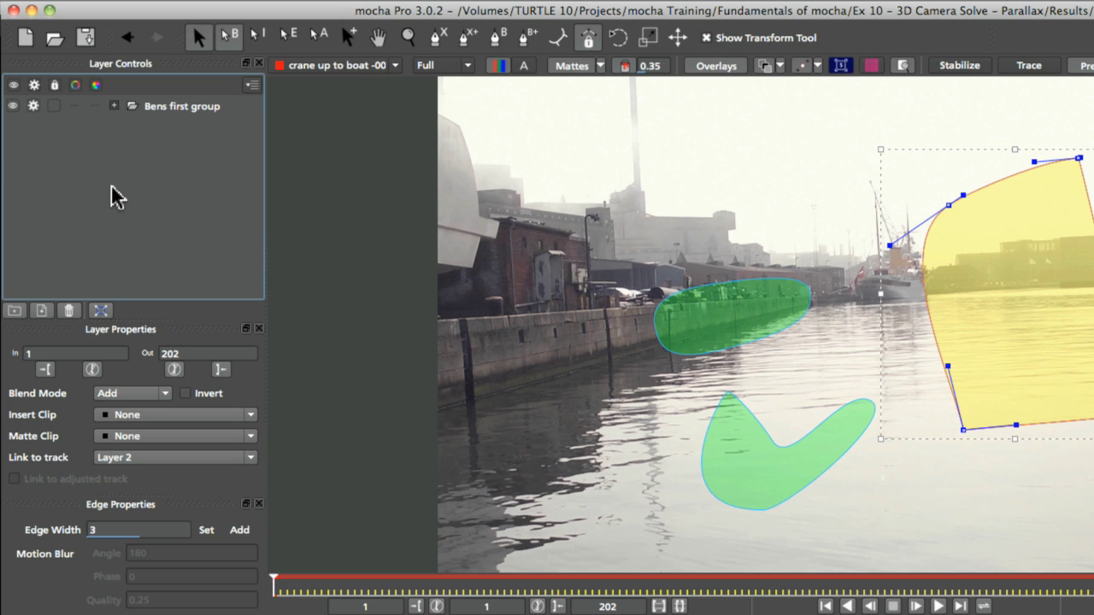
left_click(114, 106)
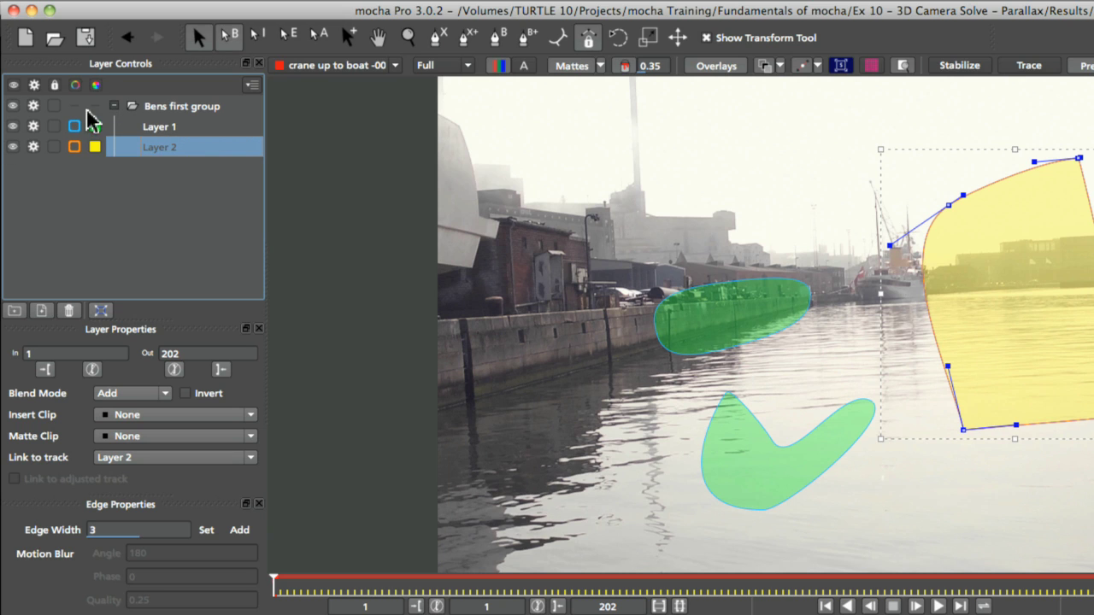
left_click(115, 106)
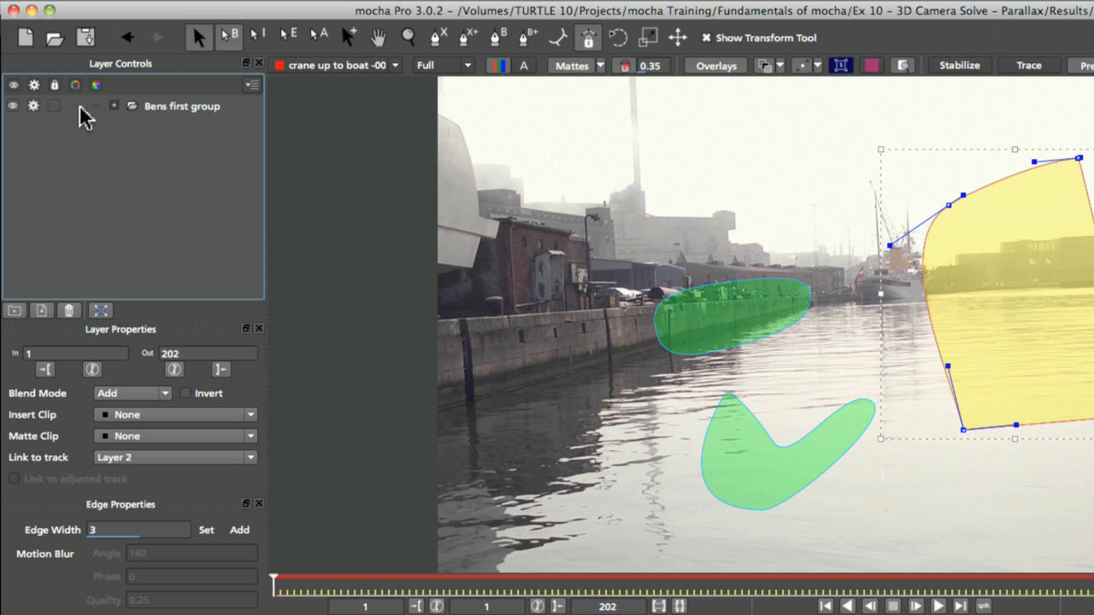
left_click(114, 107)
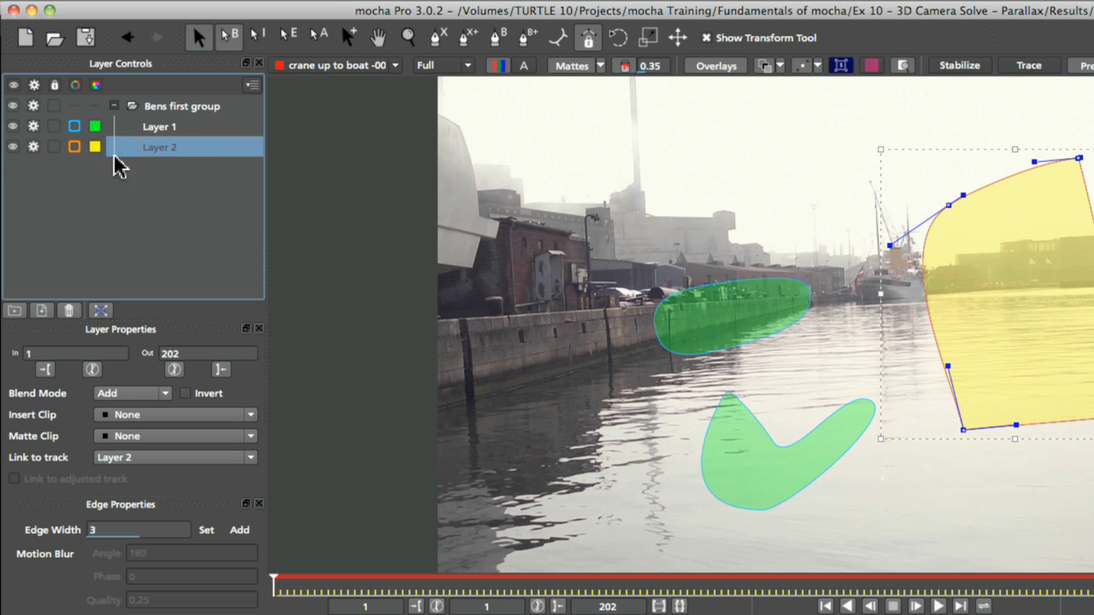
Set the layer group's spline outline colour to light blue.
left_click(77, 106)
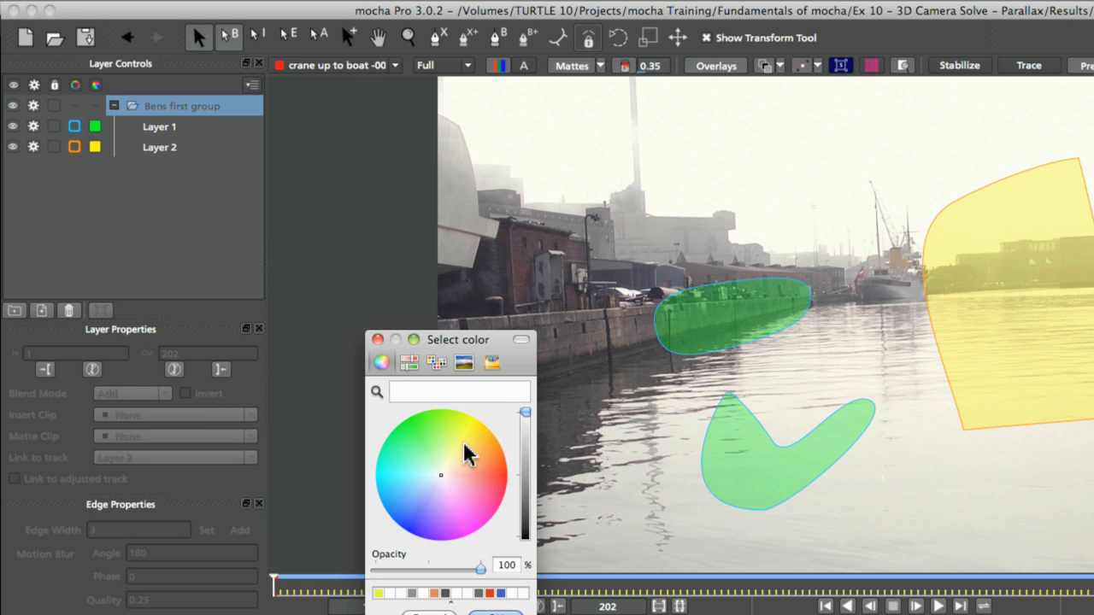
left_click_drag(462, 425, 416, 522)
left_click(496, 613)
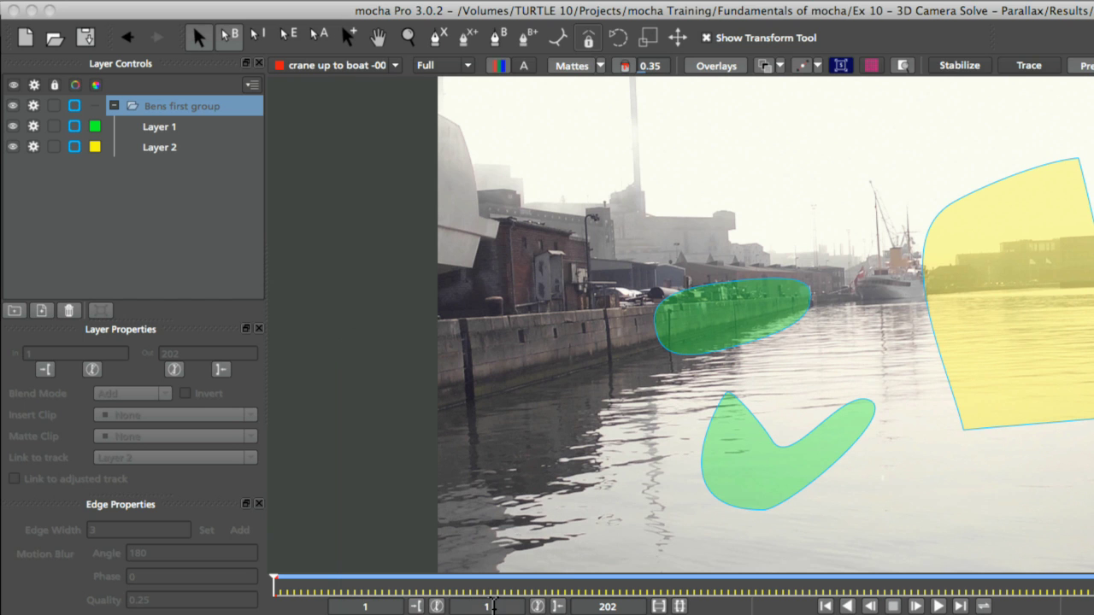
Collapse the layer group and set its matte fill colour to pink.
left_click(113, 106)
left_click(94, 107)
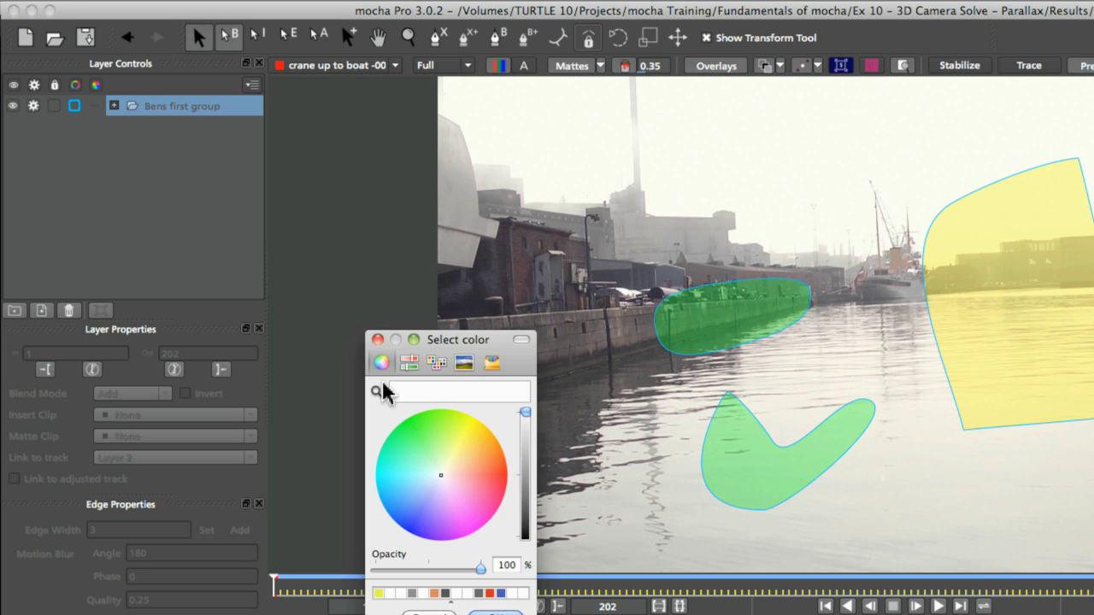
left_click_drag(420, 439, 505, 522)
left_click(493, 612)
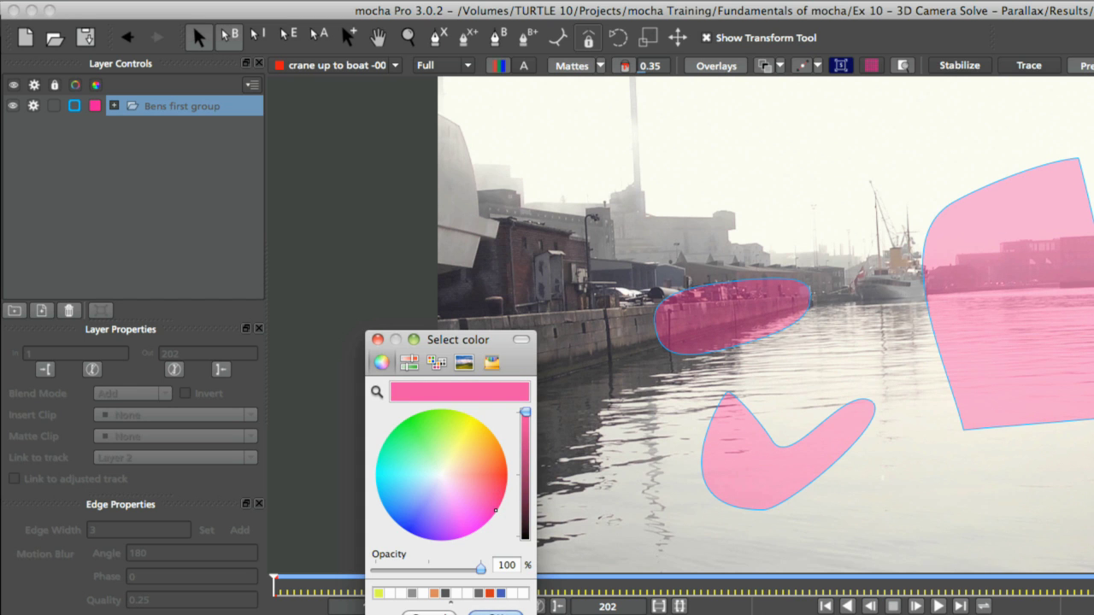
Expand the layer group and duplicate Layer 1 inside it.
left_click(113, 105)
left_click(159, 128)
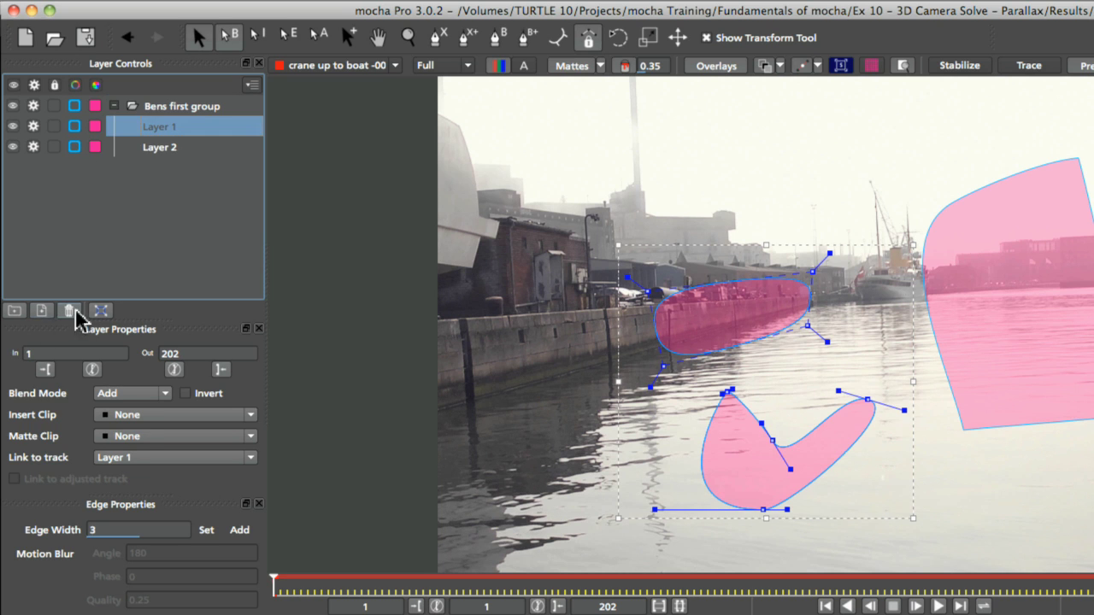
left_click(42, 312)
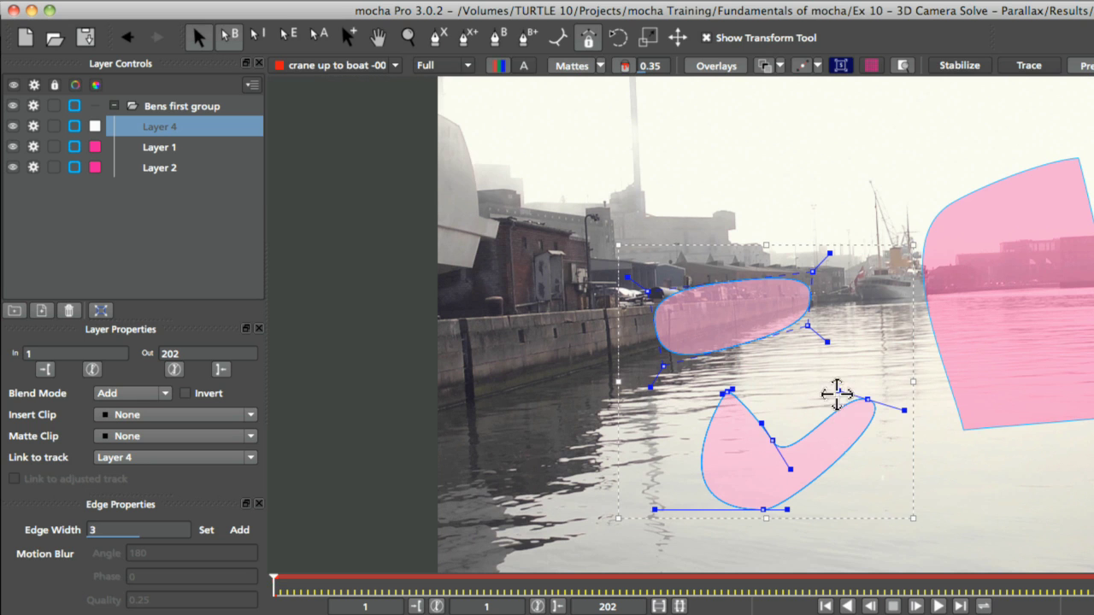
Move Layer 1's two pink splines away from their duplicates, up over the quayside buildings.
left_click(871, 245)
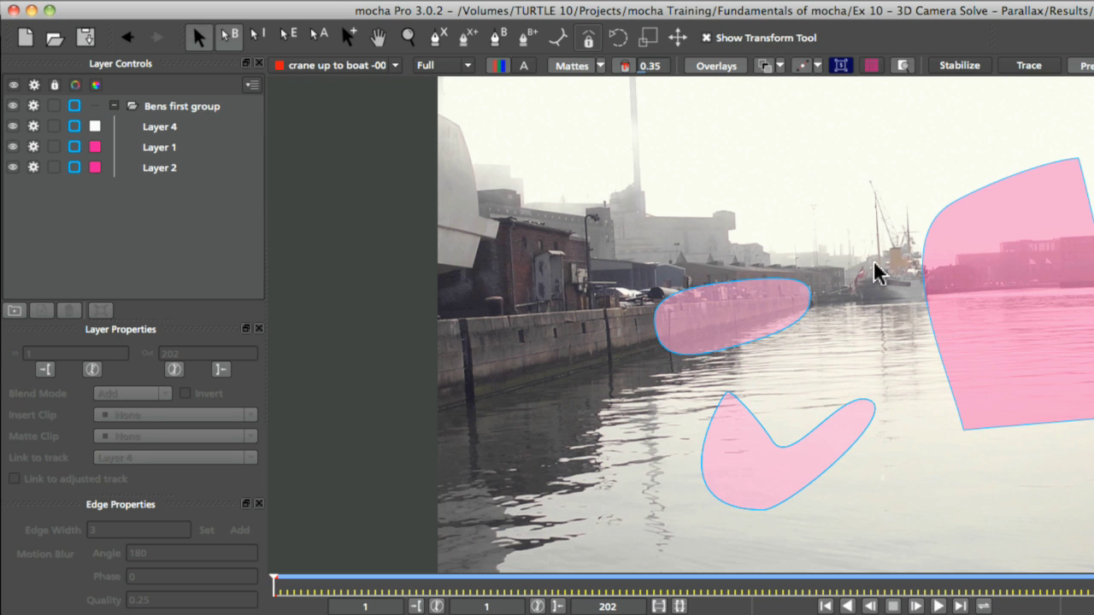
left_click(764, 454)
left_click_drag(872, 254, 692, 107)
Delete the duplicate Layer 4 from the layer group.
left_click(171, 128)
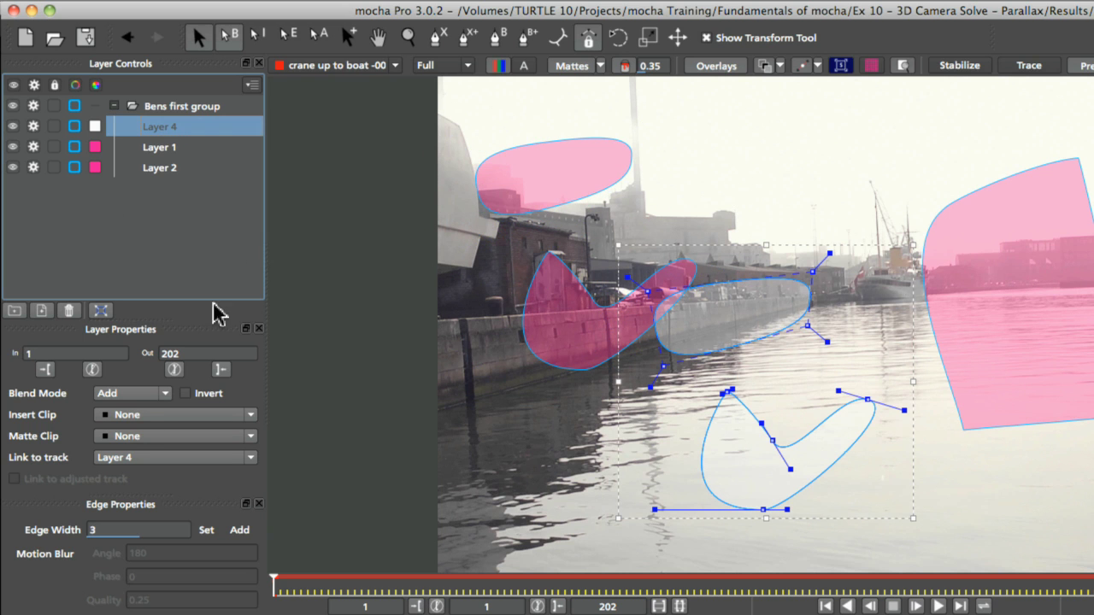
left_click(70, 310)
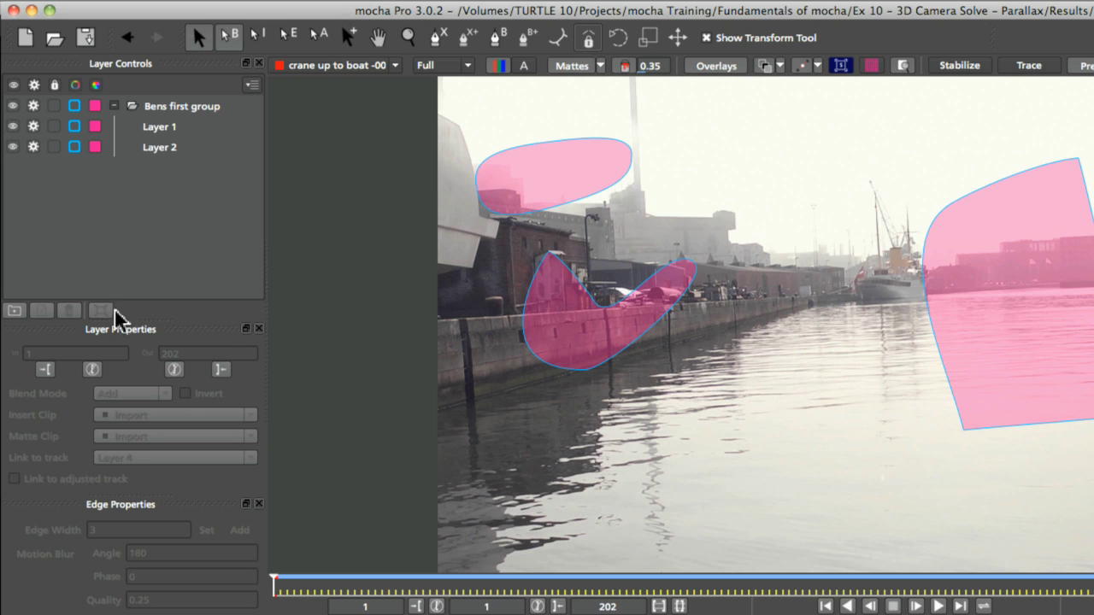
Select Layer 1 inside the layer group.
left_click(159, 129)
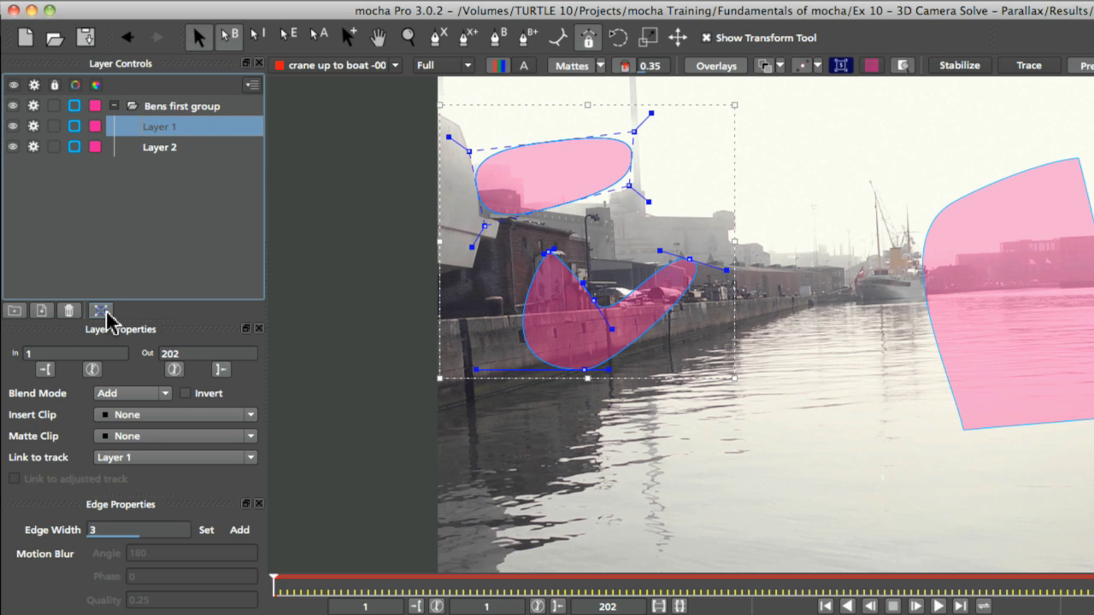